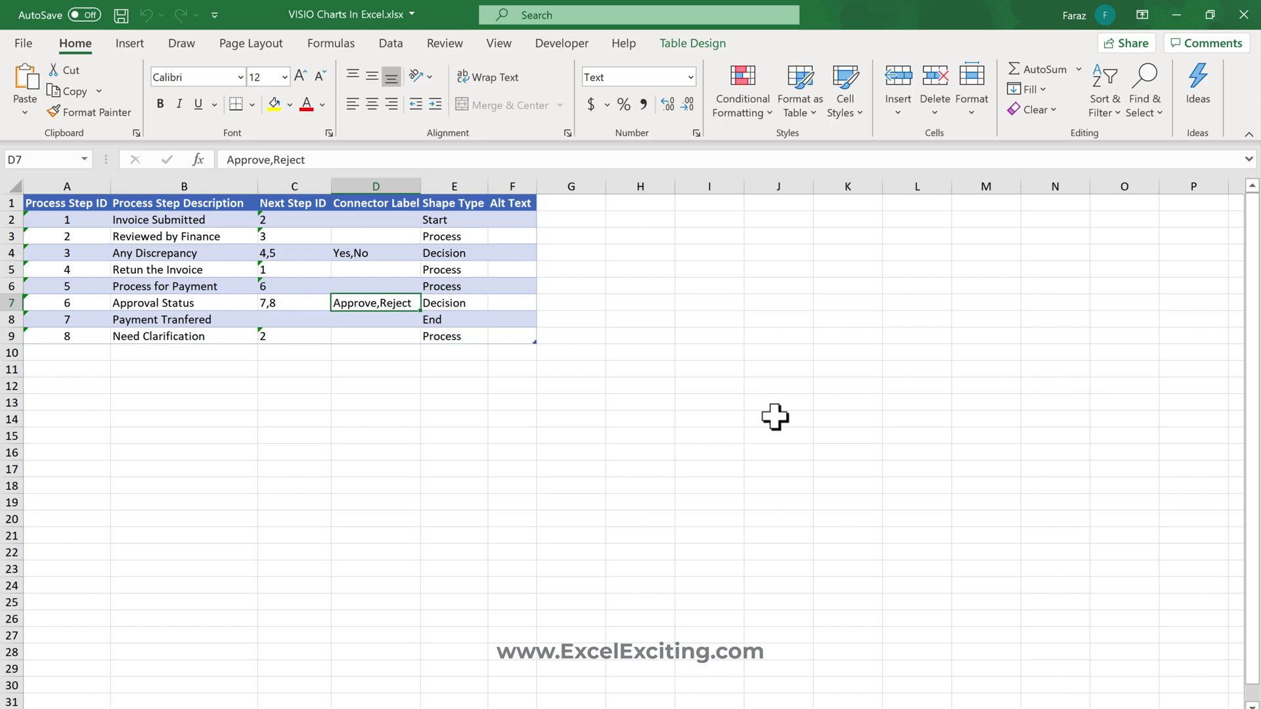
Step: Insert the Microsoft Visio Data Visualizer on the blank sheet and choose Cross-Functional Flowchart
{"action": "left_click", "coordinate": [179, 219]}
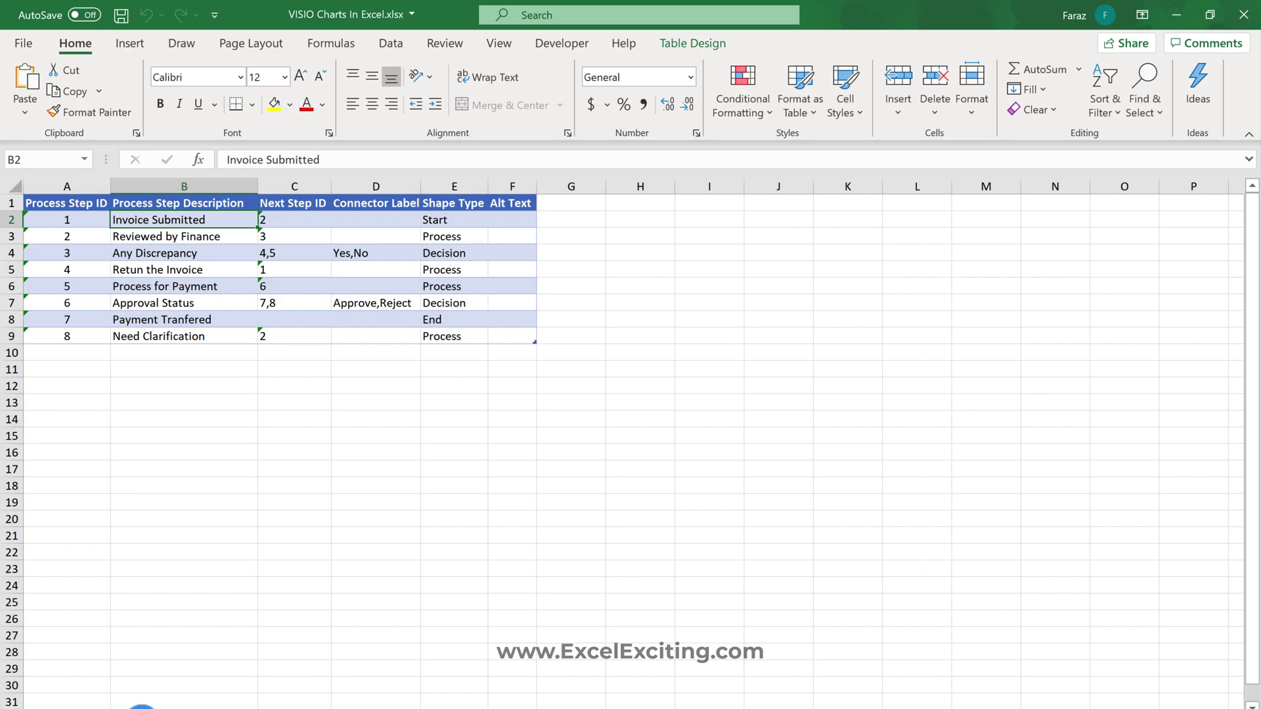
{"action": "left_click", "coordinate": [141, 707]}
{"action": "left_click", "coordinate": [131, 45]}
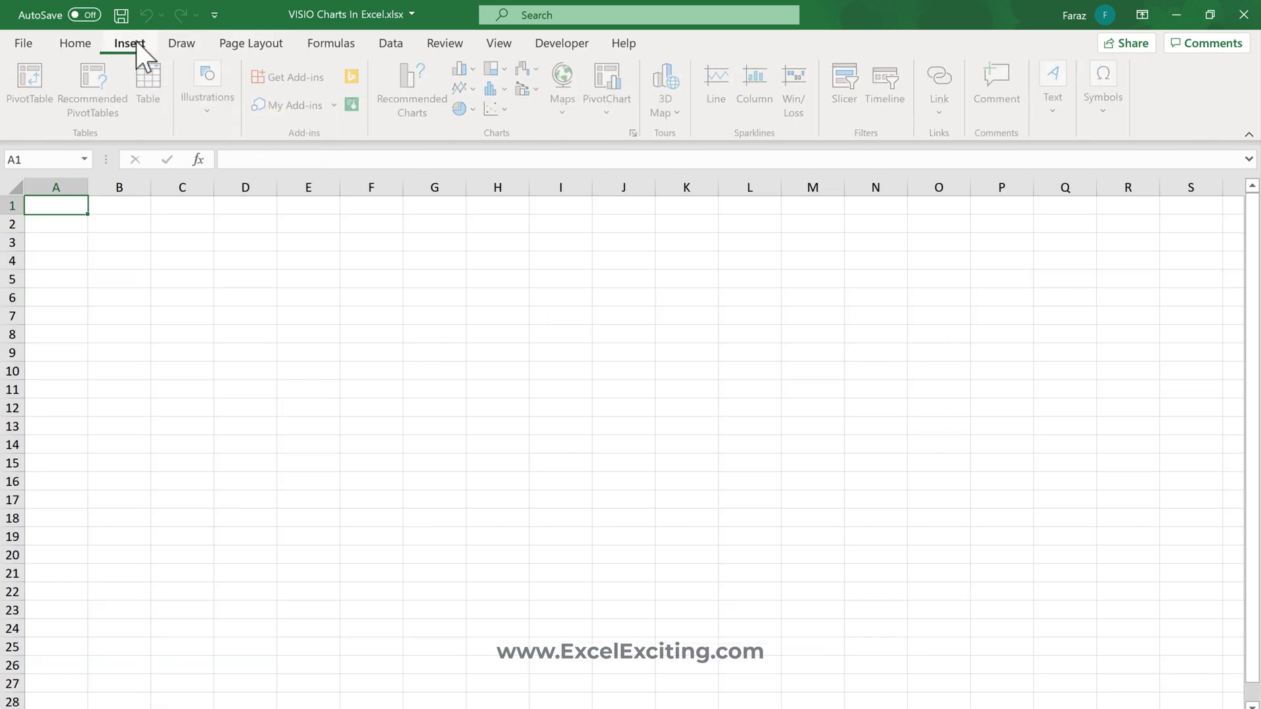
{"action": "left_click", "coordinate": [334, 106]}
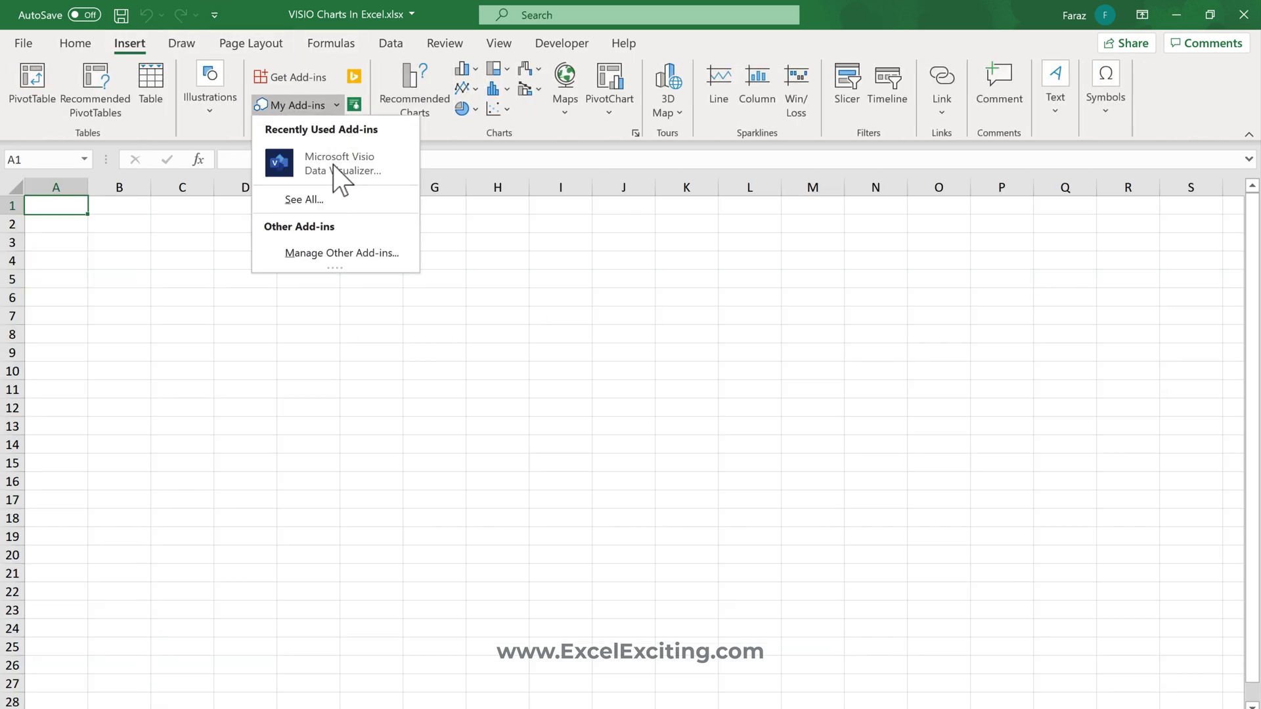
{"action": "left_click", "coordinate": [333, 175]}
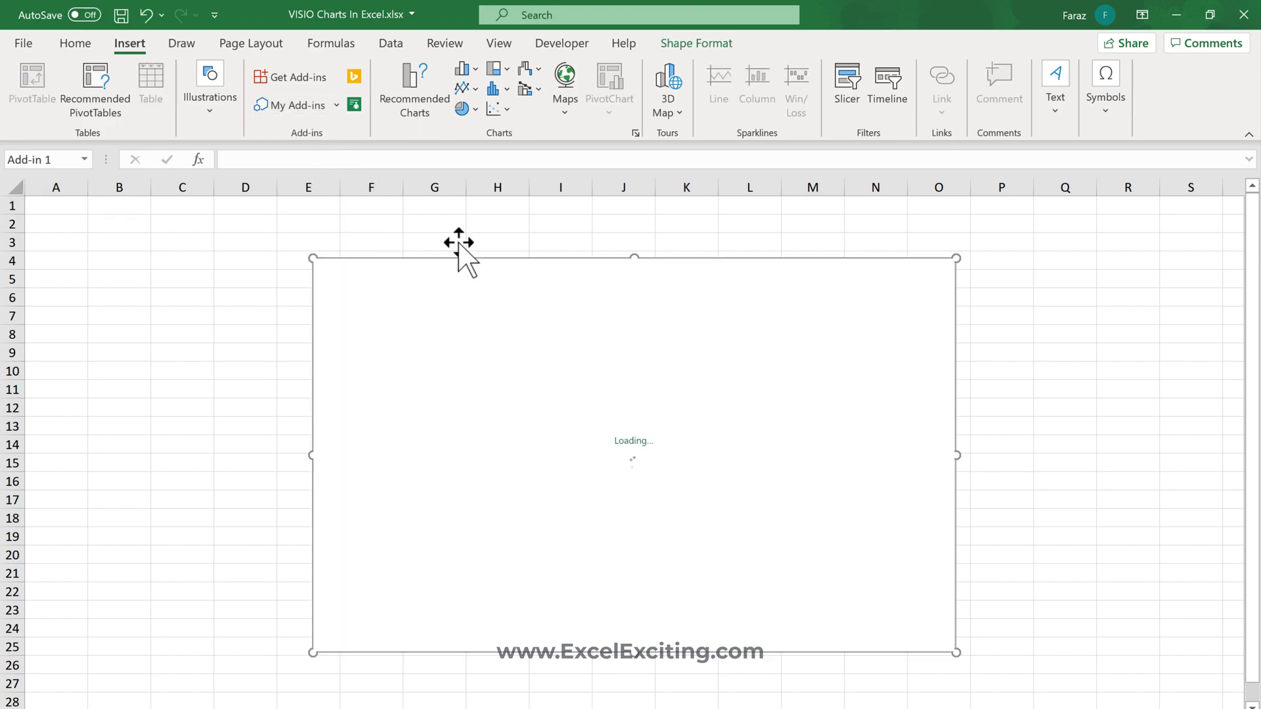
{"action": "left_click_drag", "start_coordinate": [490, 259], "coordinate": [642, 244]}
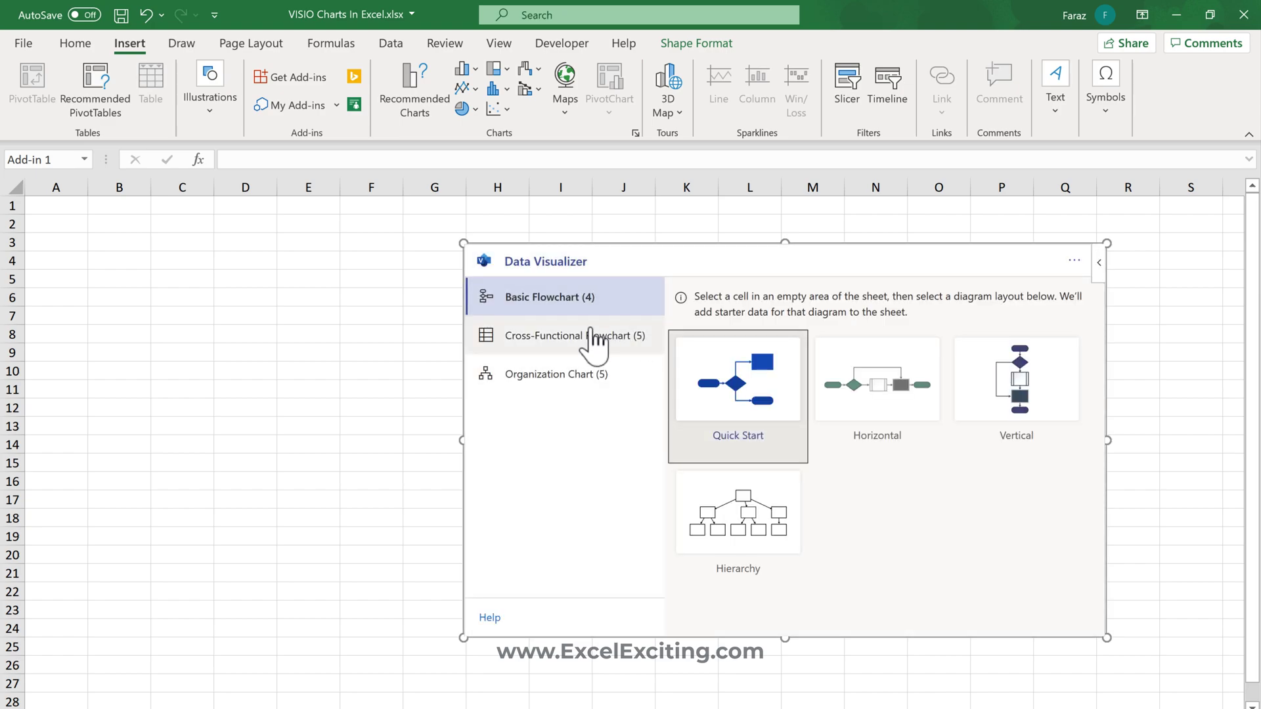
{"action": "left_click", "coordinate": [591, 335]}
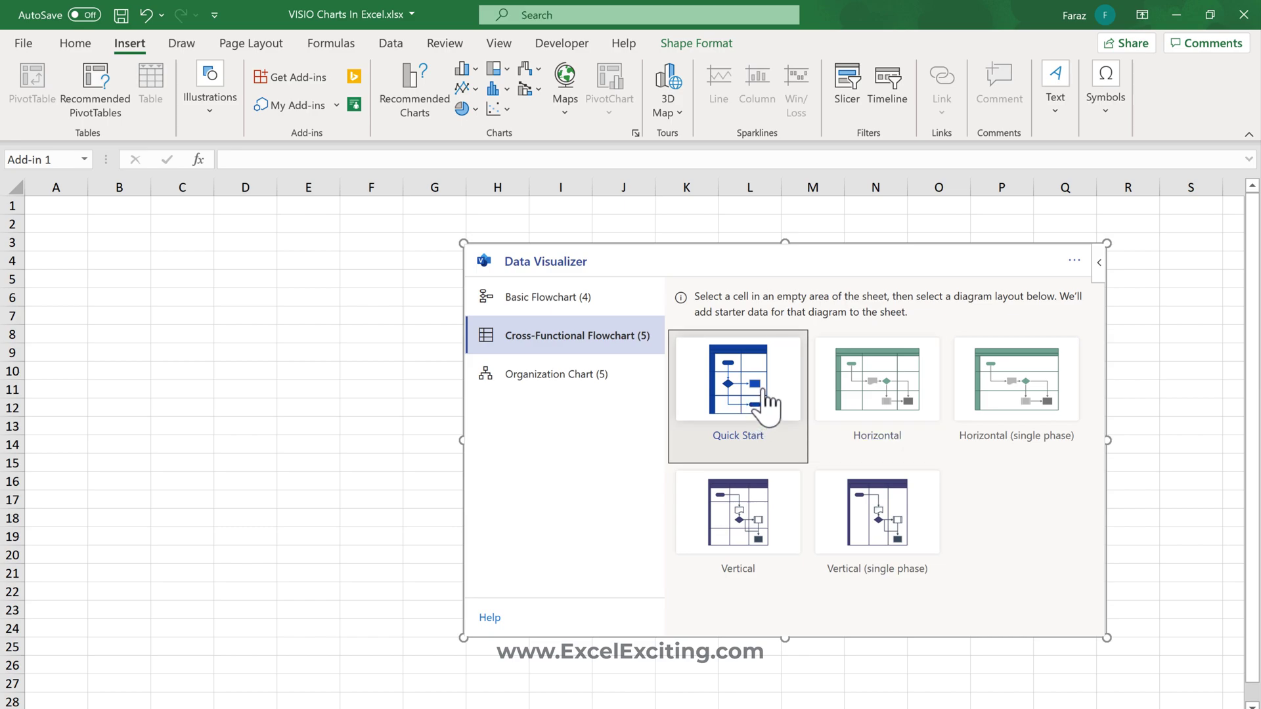
Step: Generate the Quick Start flowchart and place the diagram below its sample table
{"action": "left_click", "coordinate": [764, 395]}
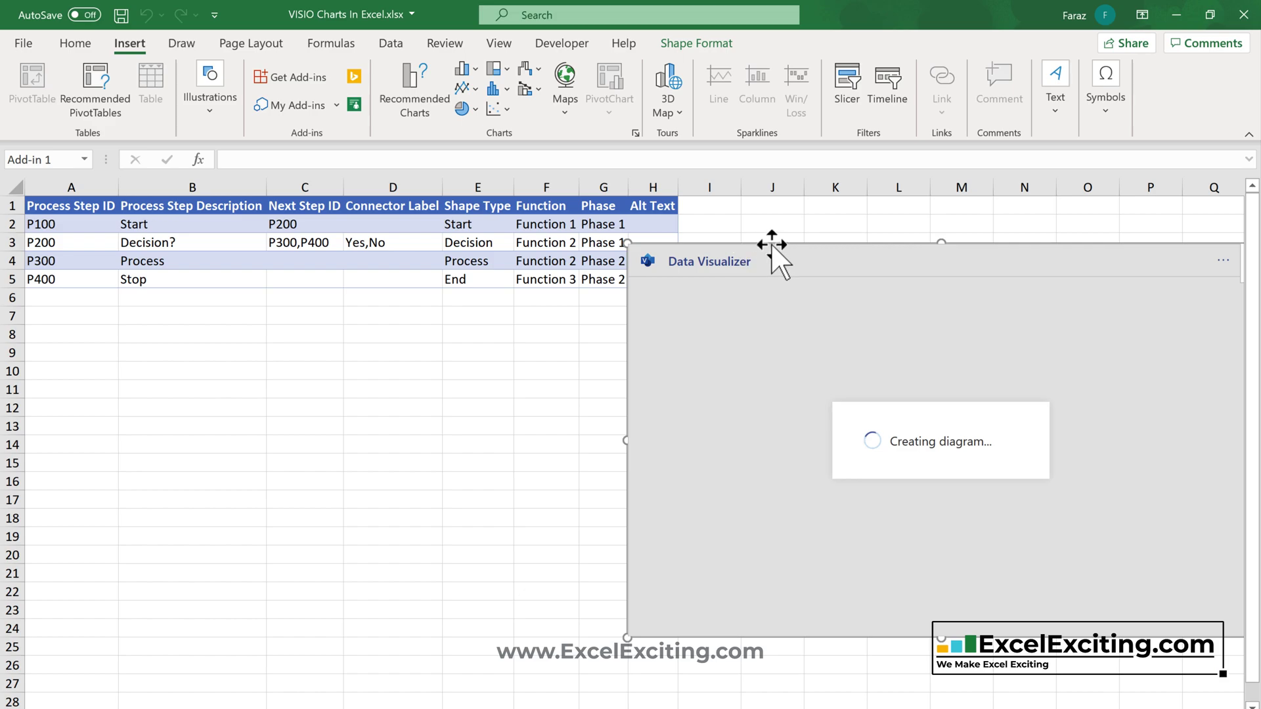
{"action": "left_click_drag", "start_coordinate": [771, 242], "coordinate": [672, 306]}
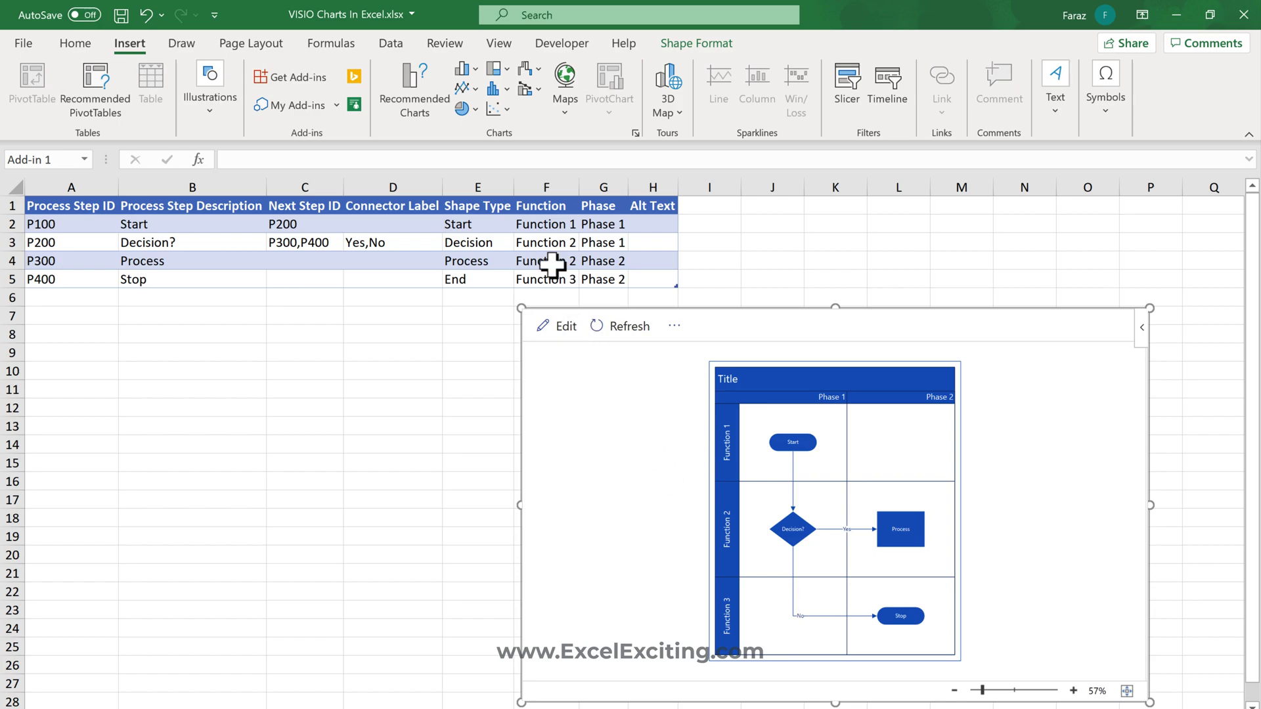
{"action": "left_click", "coordinate": [551, 242]}
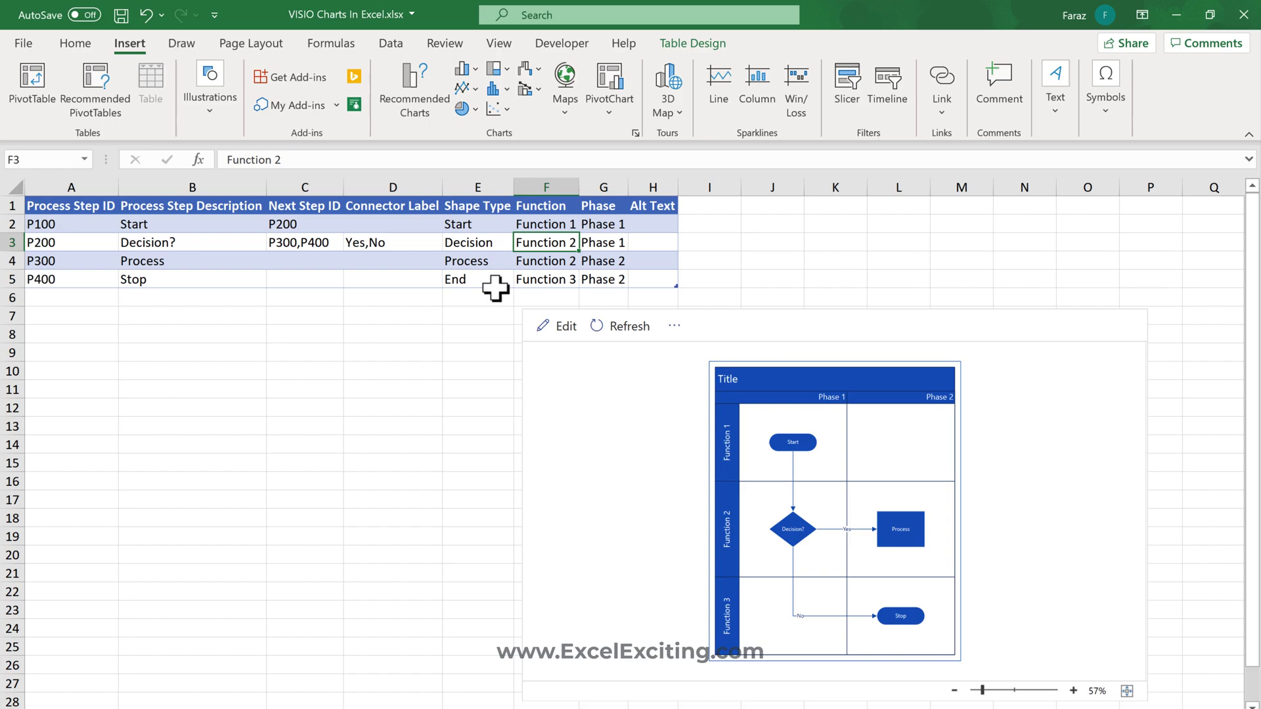
Step: Copy the invoice steps A2:E9 from the invoice sheet
{"action": "left_click", "coordinate": [98, 707]}
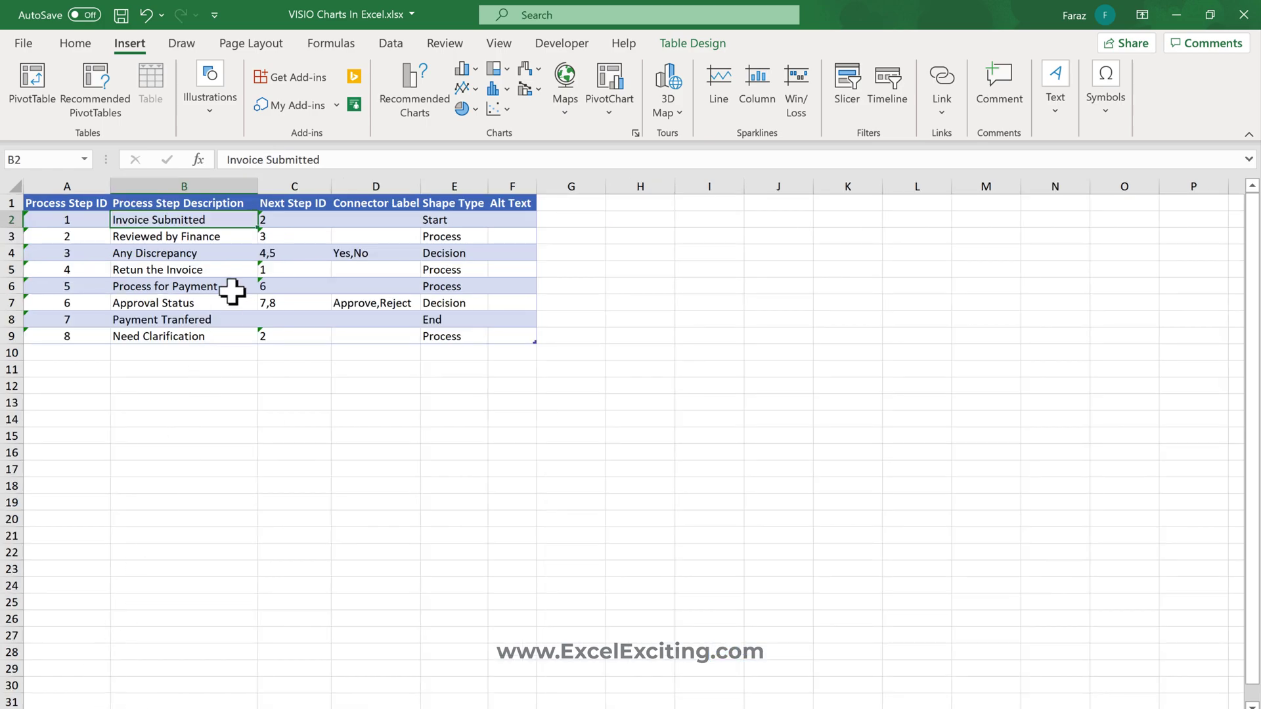
{"action": "key", "text": "shift+Left"}
{"action": "key", "text": "Left"}
{"action": "key", "text": "shift+Right"}
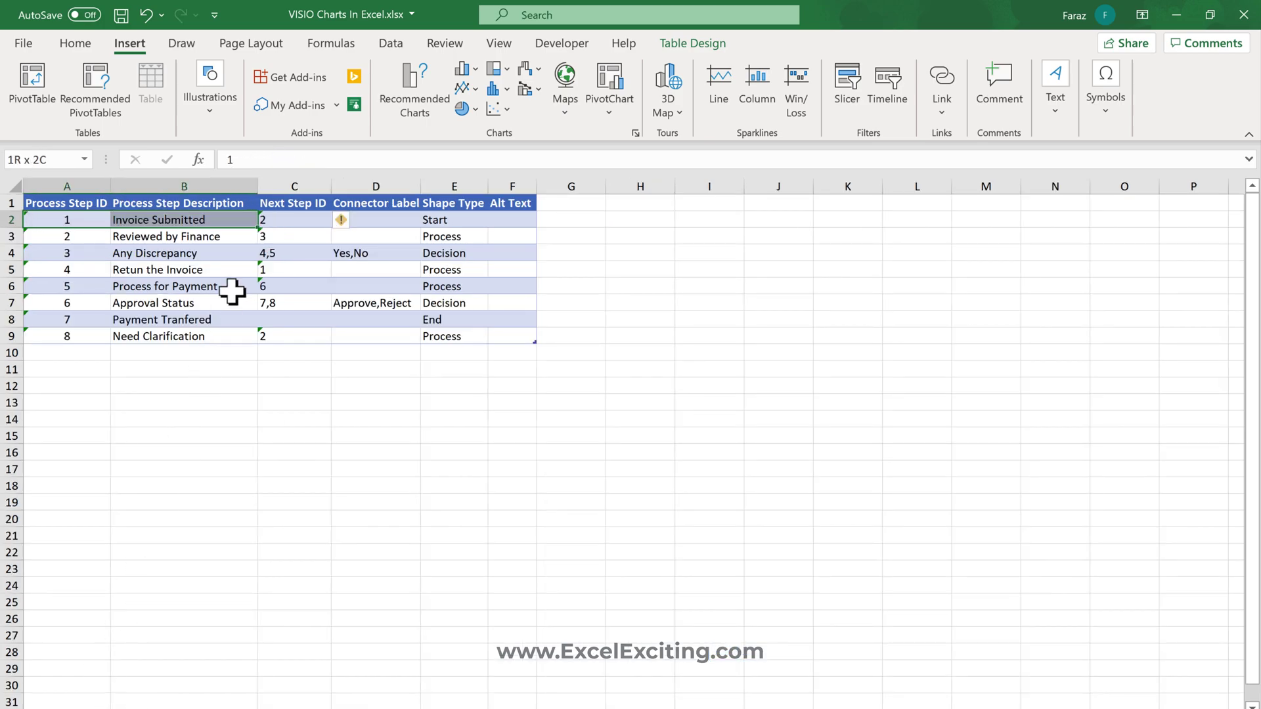
{"action": "key", "text": "shift+Right"}
{"action": "key", "text": "ctrl+shift+Down"}
{"action": "key", "text": "shift+Right"}
{"action": "key", "text": "shift+Right"}
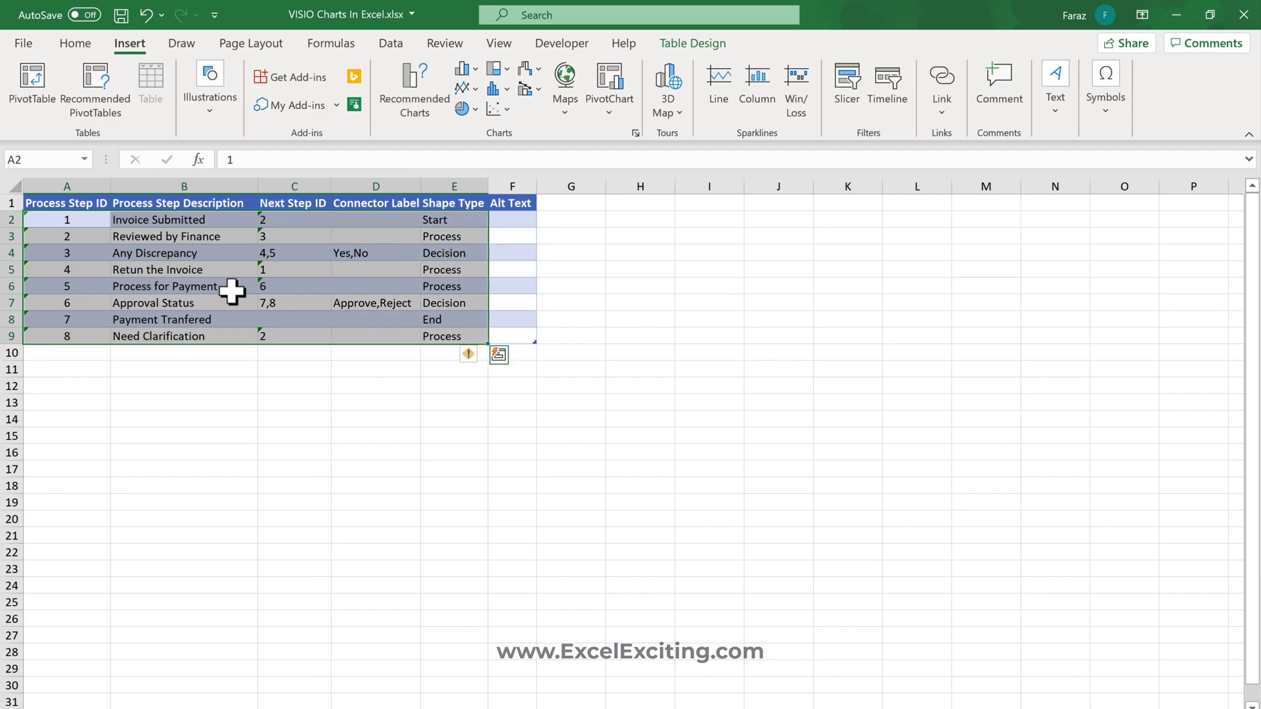
{"action": "key", "text": "ctrl+c"}
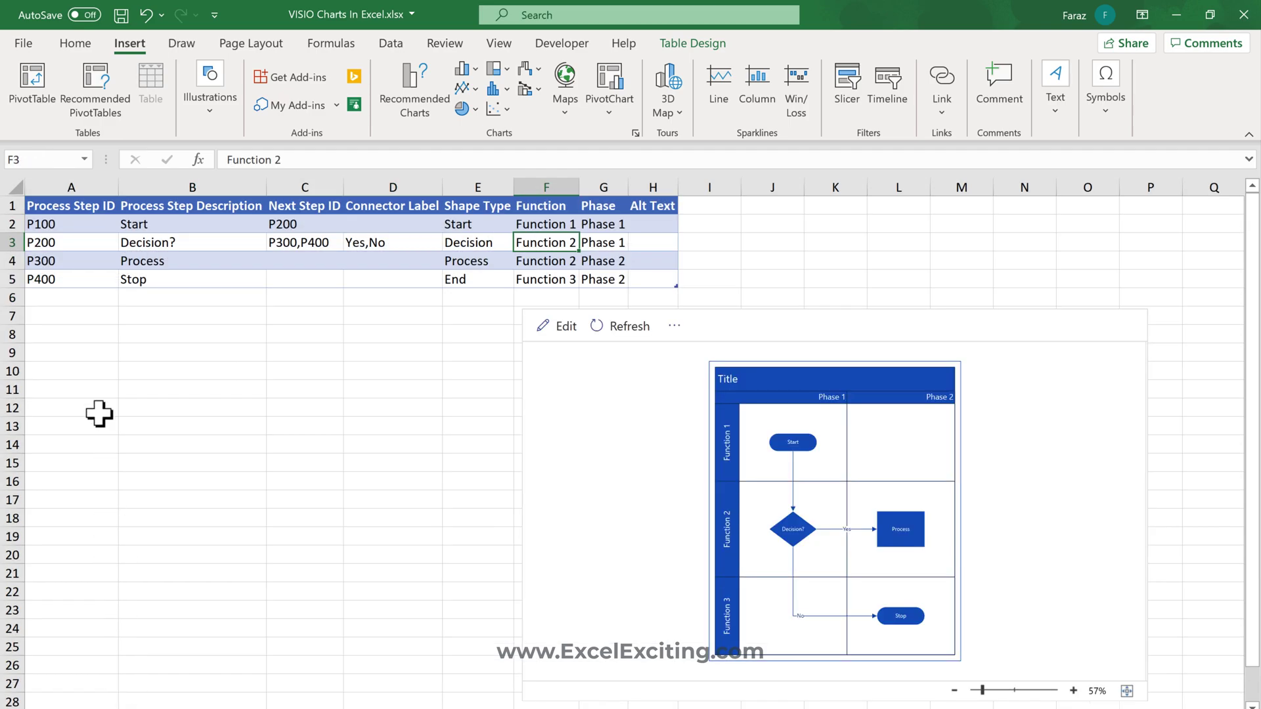
Step: Paste them into A2 of the starter table, move the diagram right, and select F2:G5
{"action": "left_click", "coordinate": [82, 226]}
{"action": "key", "text": "ctrl+v"}
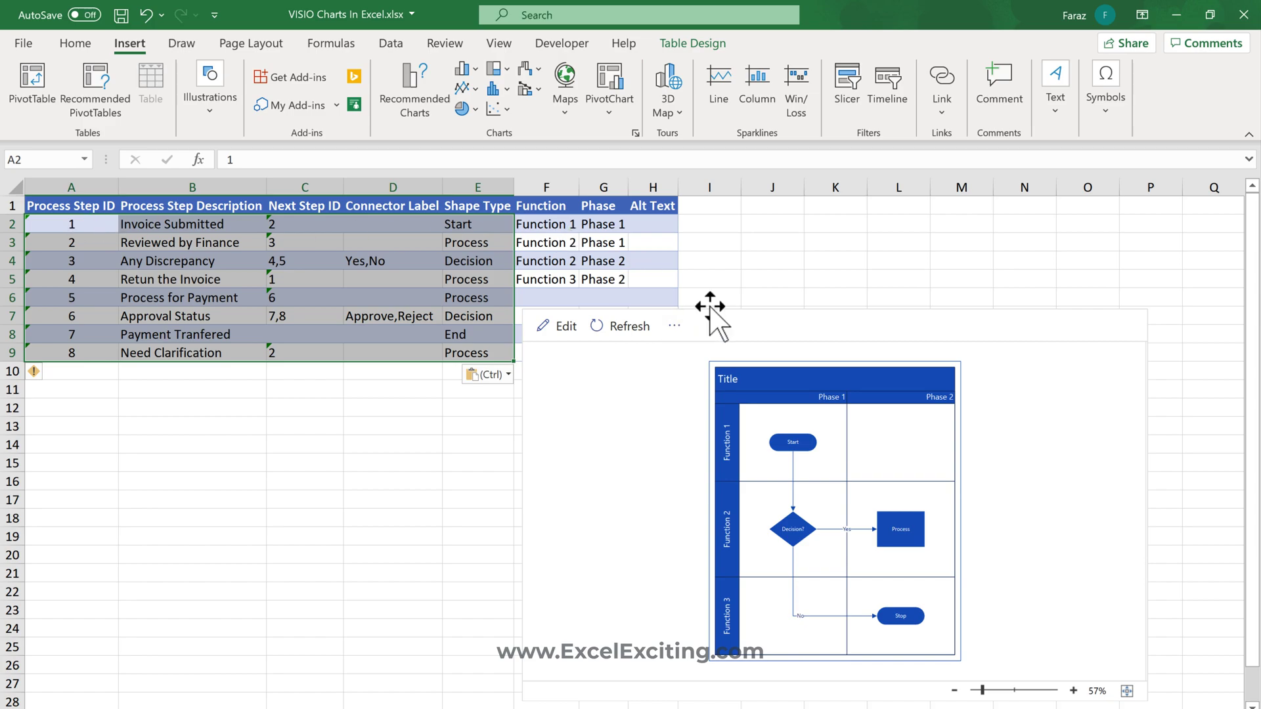
{"action": "left_click_drag", "start_coordinate": [712, 310], "coordinate": [862, 245]}
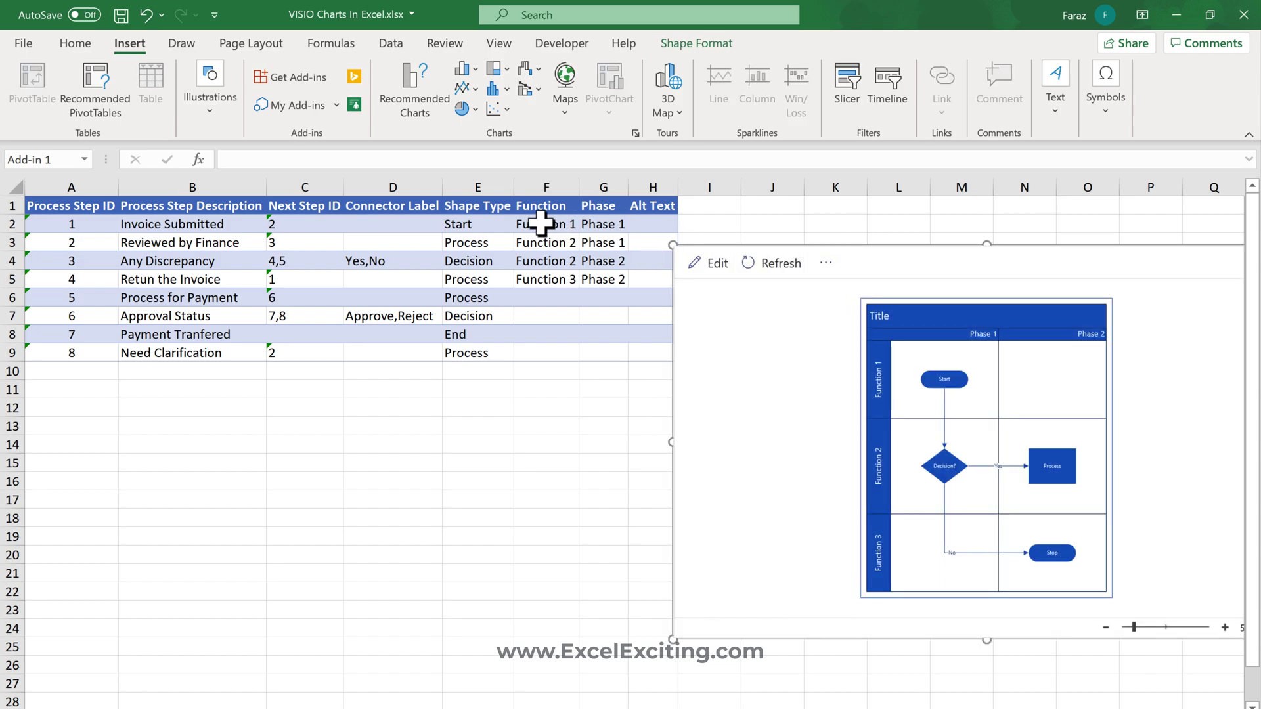
{"action": "left_click_drag", "start_coordinate": [540, 224], "coordinate": [582, 272]}
Step: Clear the sample Function and Phase values, enter External as step 1's Phase, and autofit column G
{"action": "key", "text": "Delete"}
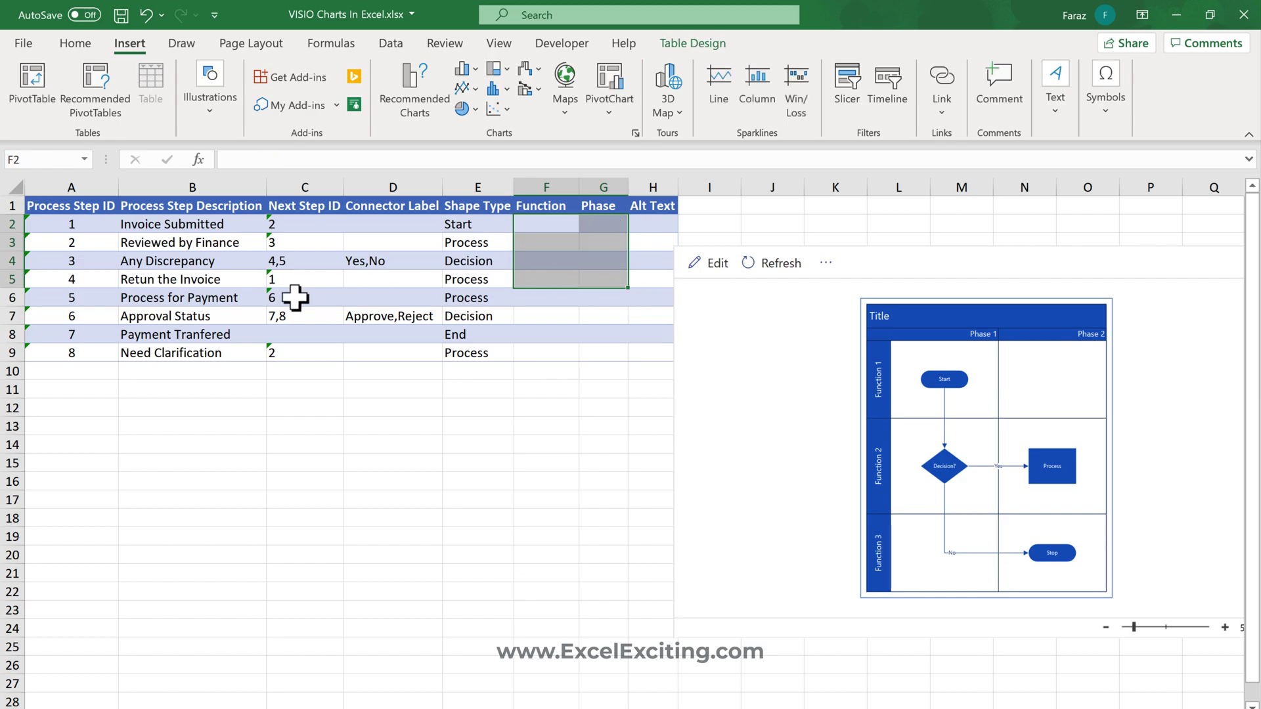
{"action": "left_click", "coordinate": [599, 227]}
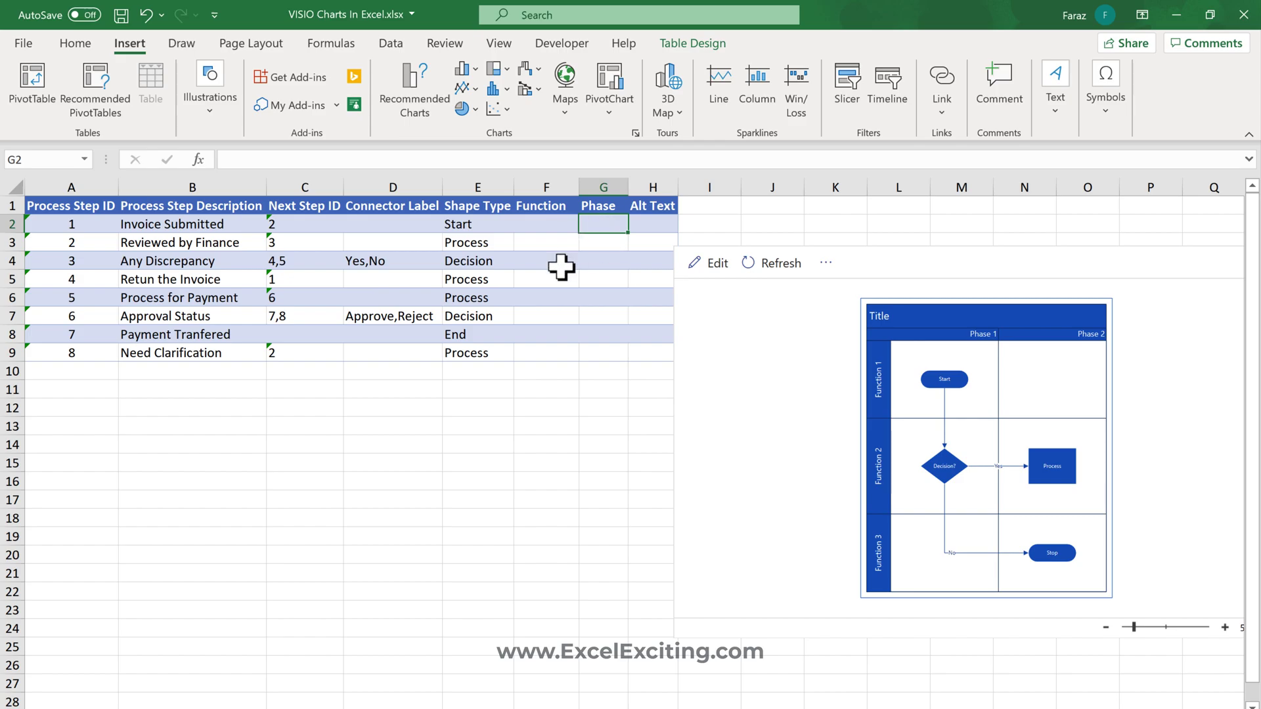
{"action": "type", "text": "Ext"}
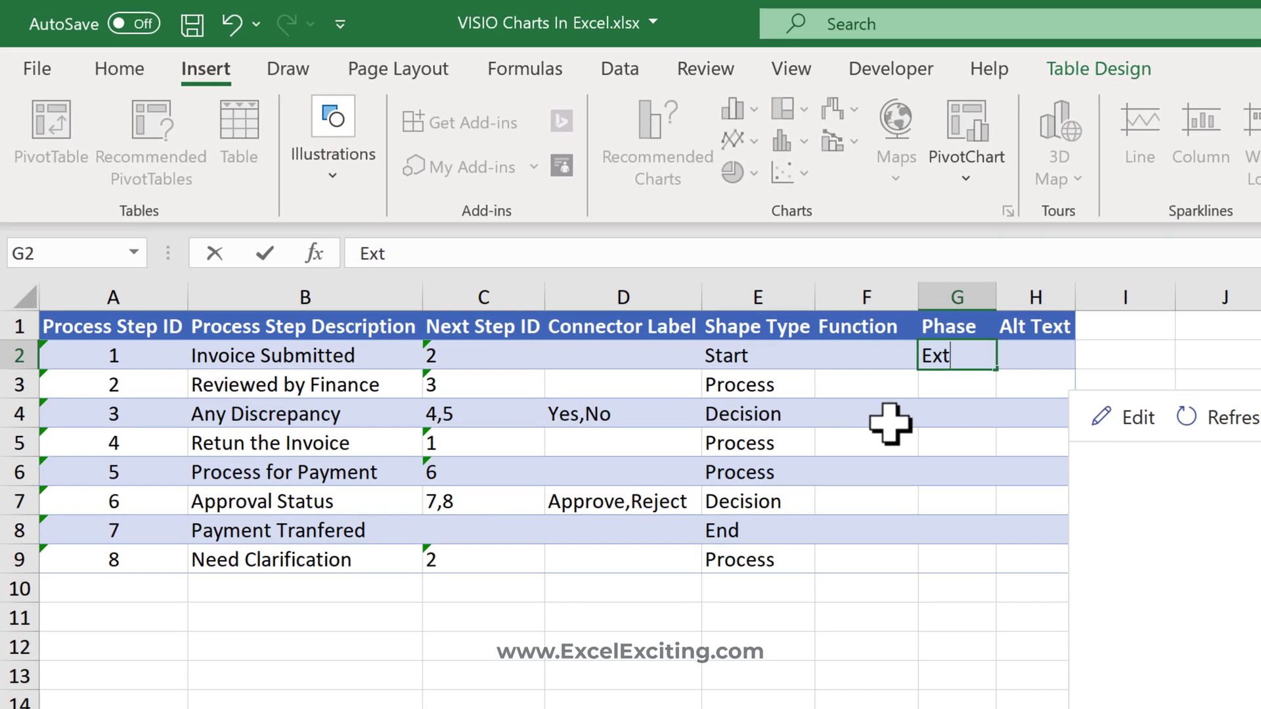
{"action": "type", "text": "ernal"}
{"action": "key", "text": "Return"}
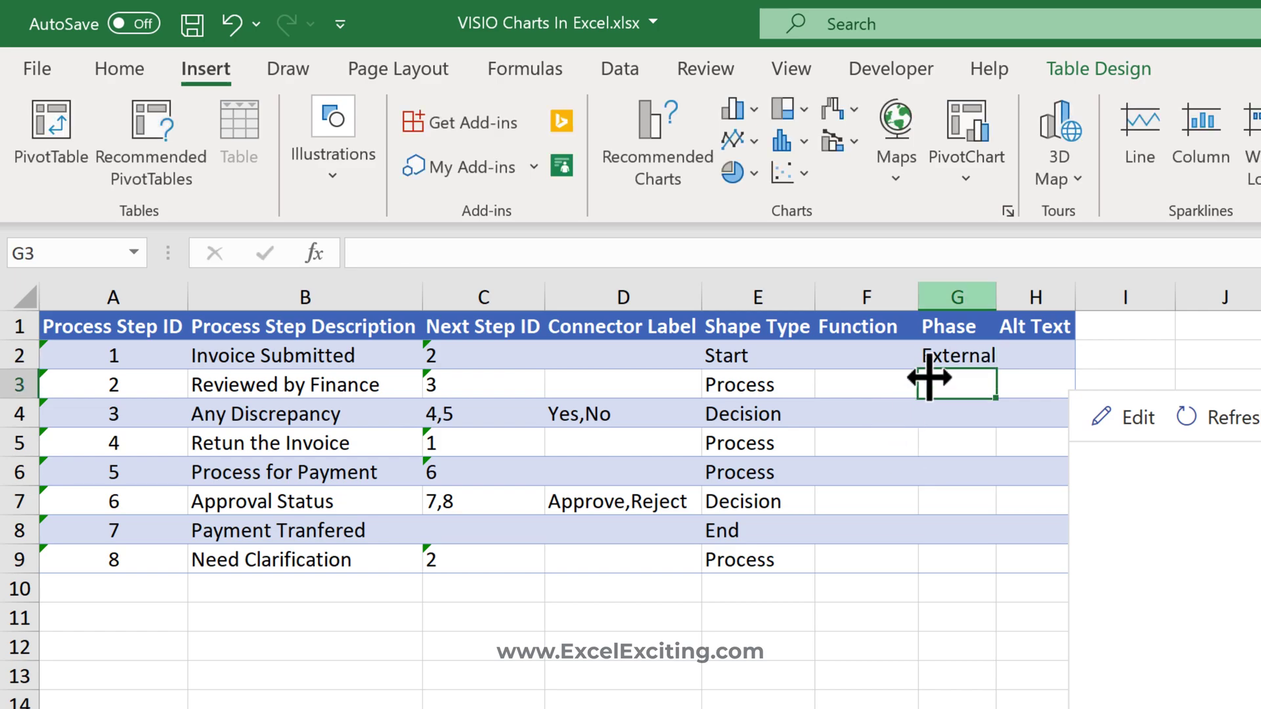
{"action": "double_click", "coordinate": [996, 296]}
Step: Set step 1's Function to Vendor and step 2's to Payable
{"action": "left_click", "coordinate": [881, 355]}
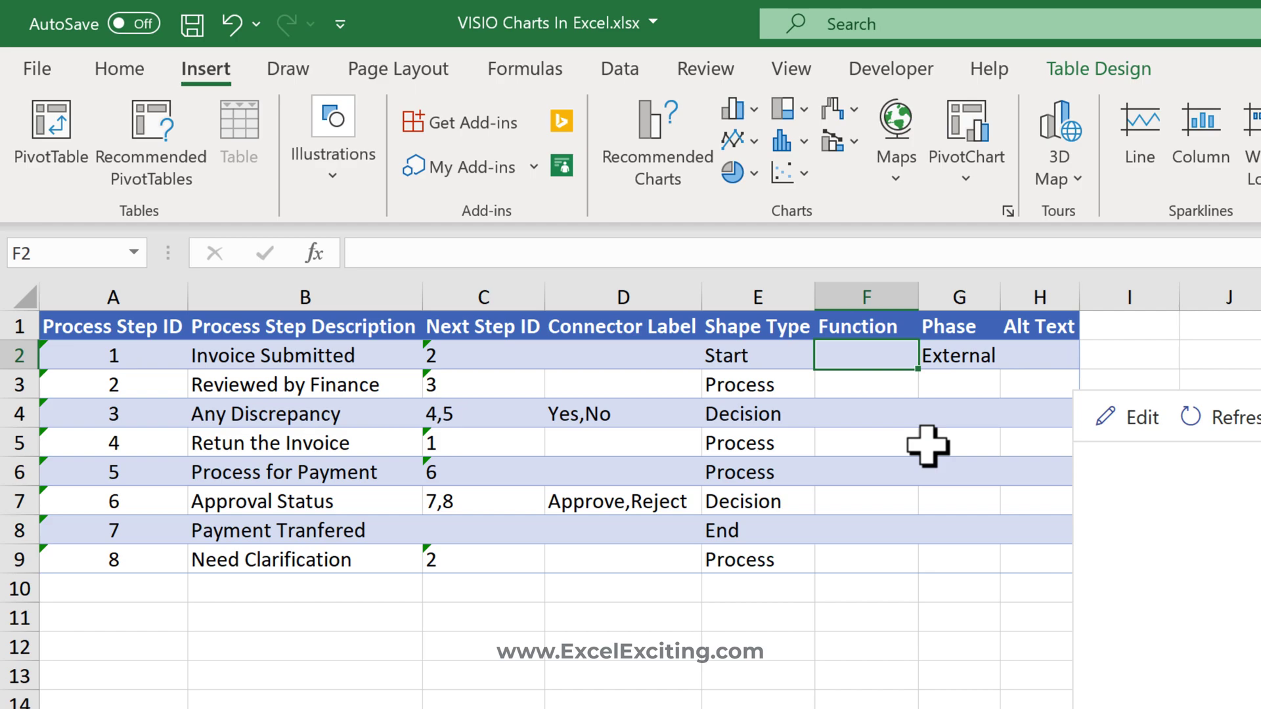
{"action": "type", "text": "Vendor"}
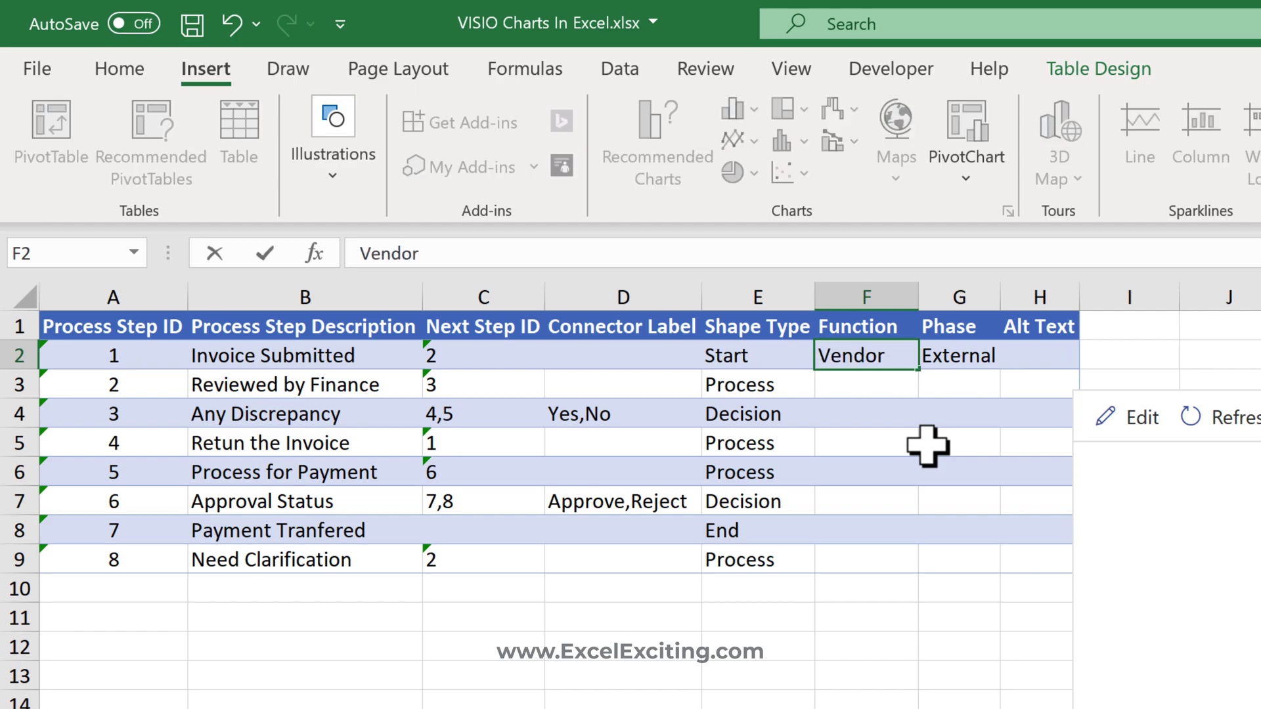
{"action": "key", "text": "Return"}
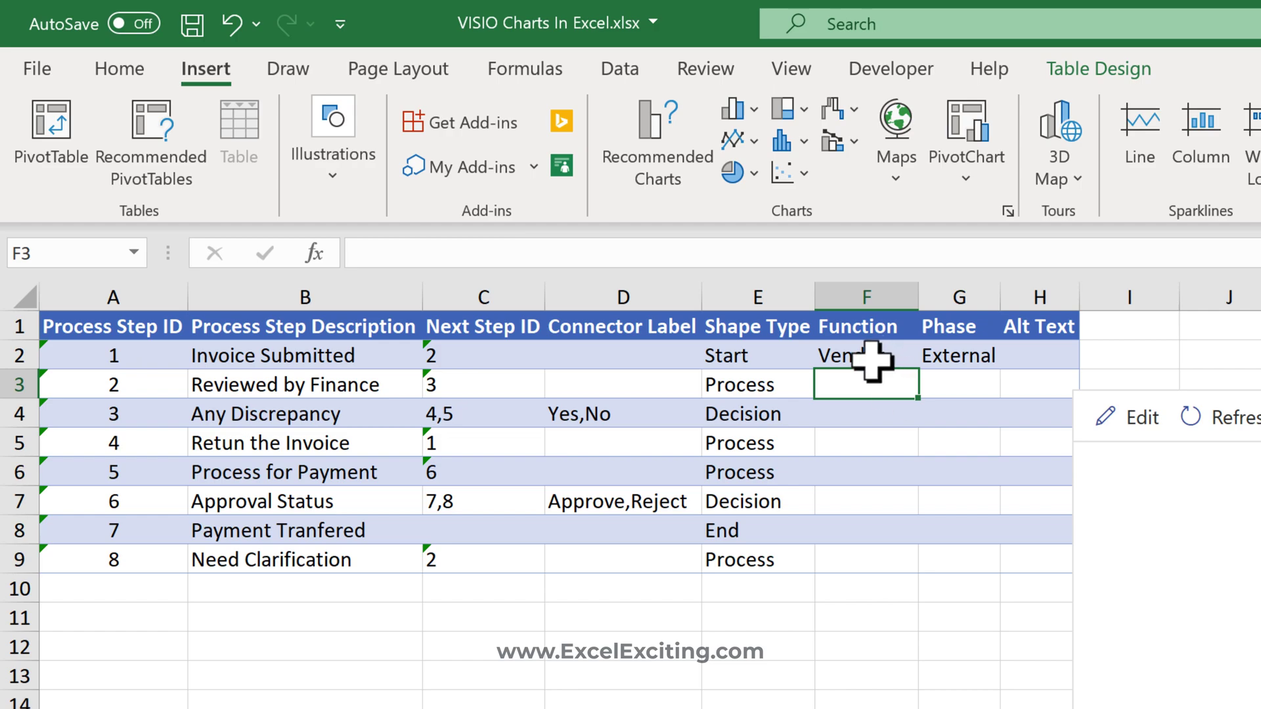
{"action": "type", "text": "Payable"}
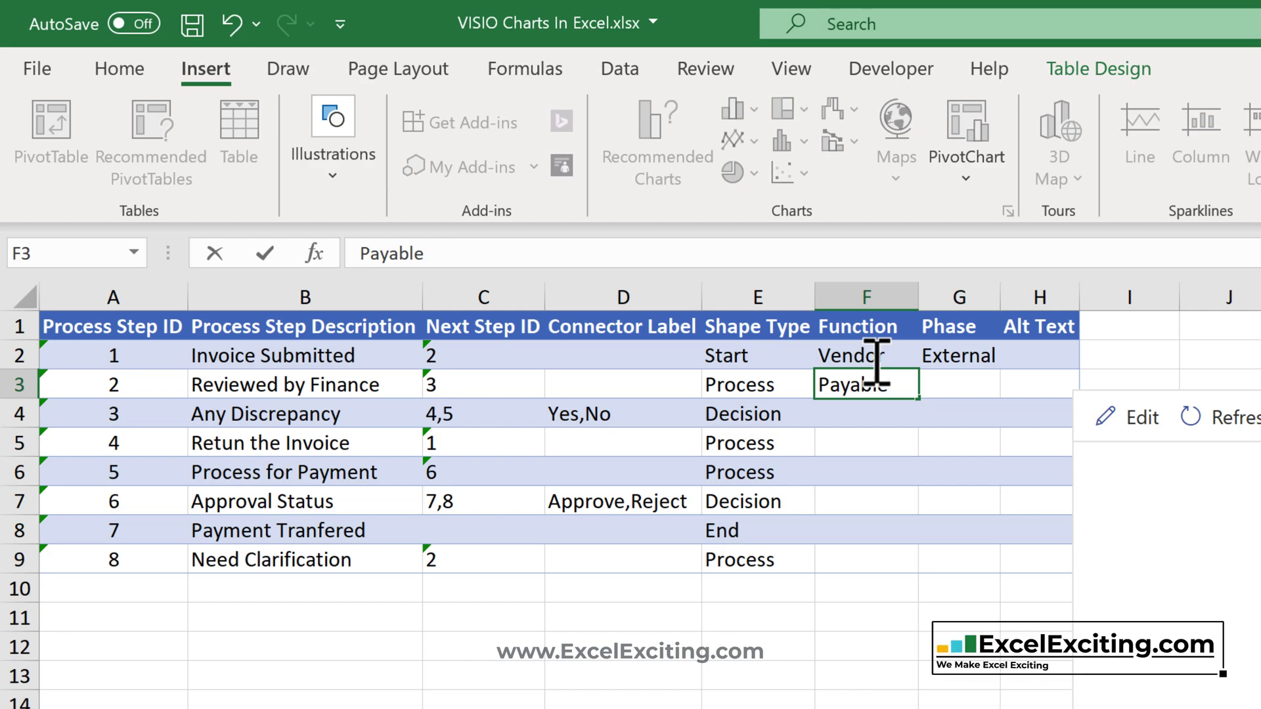
{"action": "key", "text": "Return"}
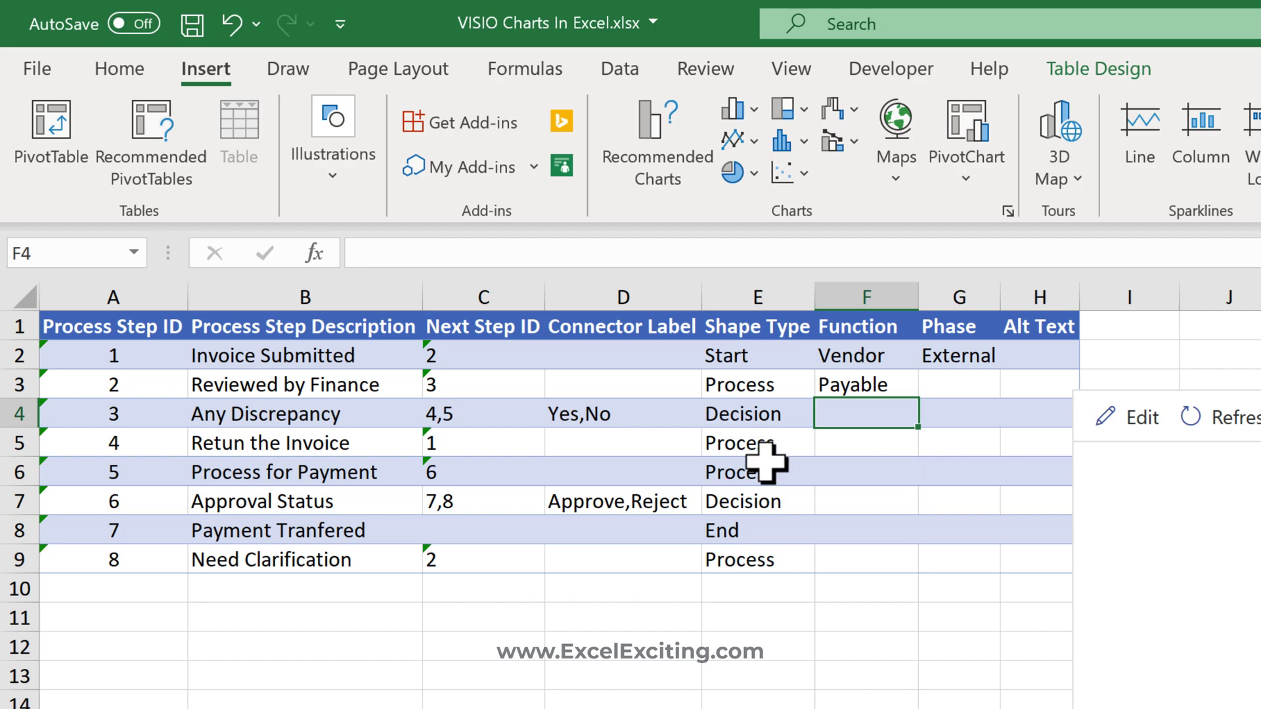
Step: Copy Payable into the Function cells of steps 3 and 4
{"action": "left_click", "coordinate": [866, 387]}
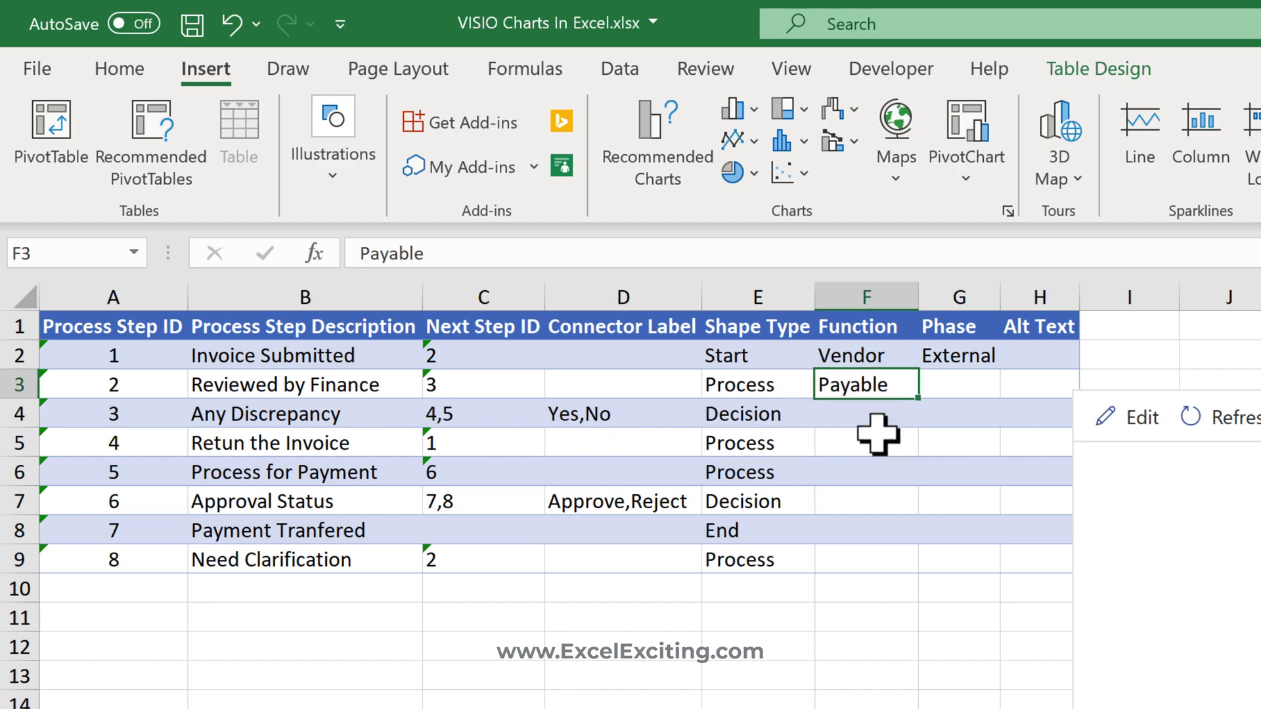
{"action": "key", "text": "ctrl+c"}
{"action": "key", "text": "Down"}
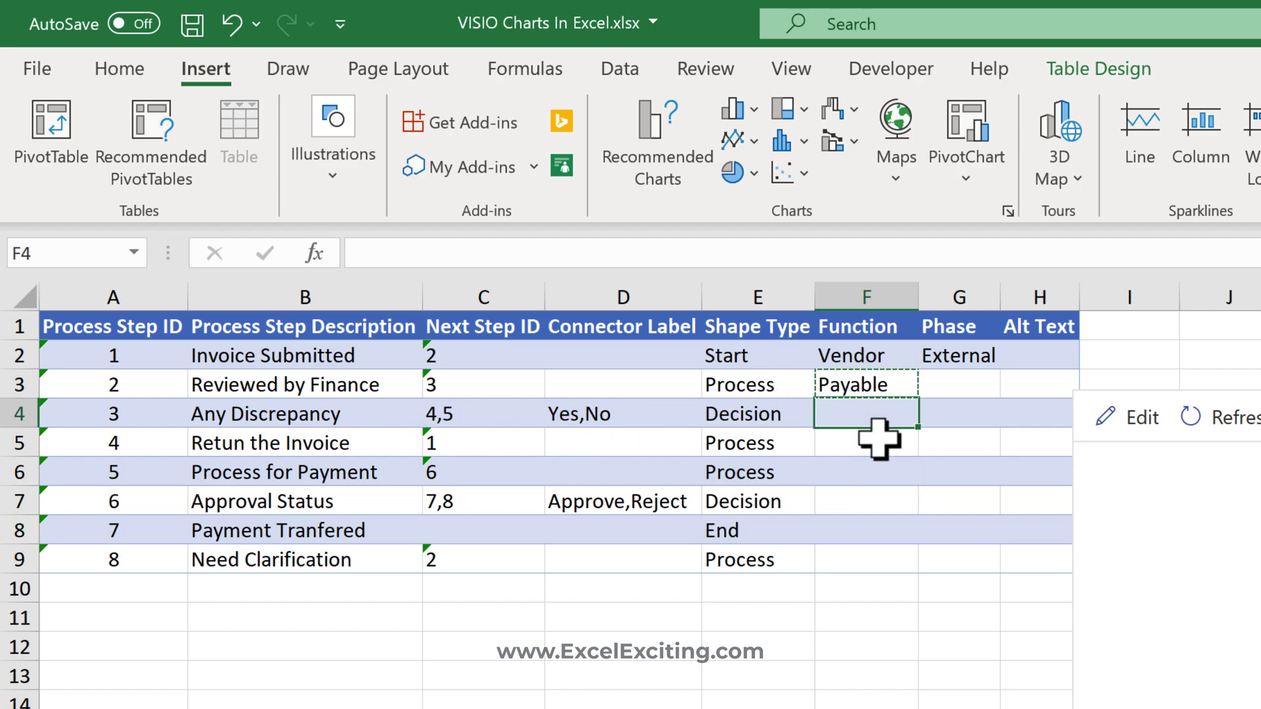
{"action": "key", "text": "Return"}
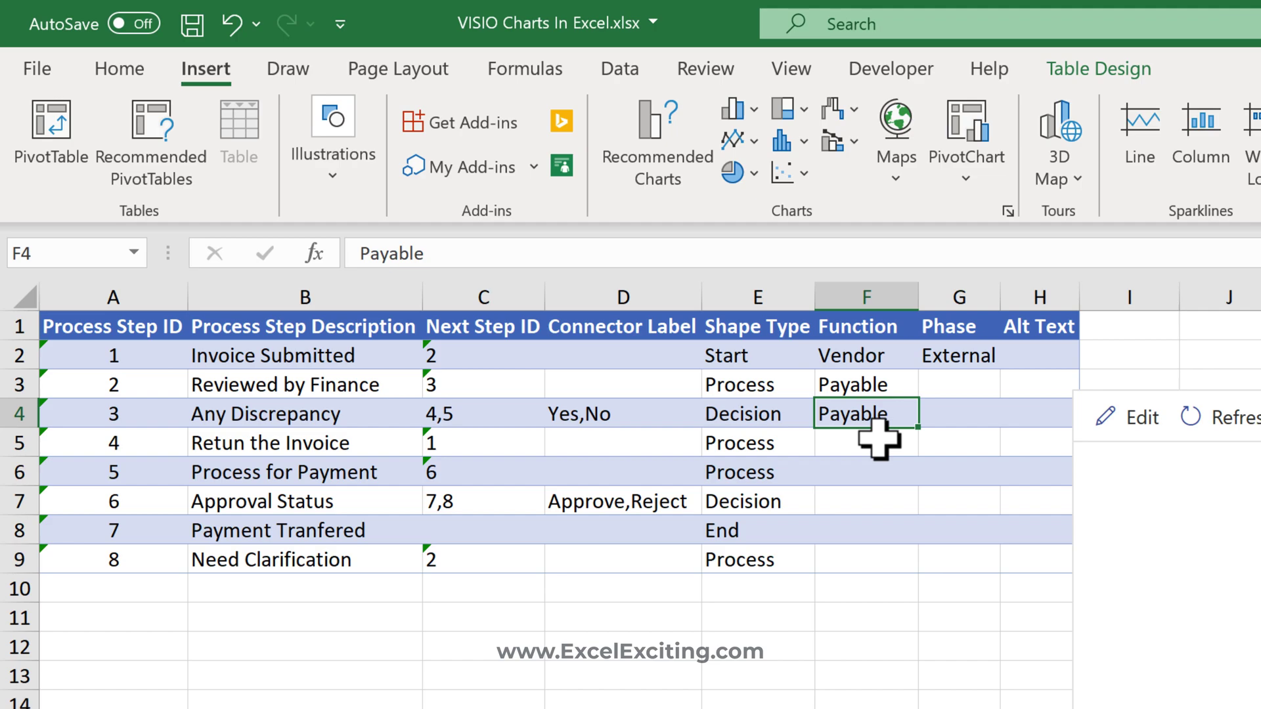
{"action": "left_click", "coordinate": [879, 442]}
{"action": "key", "text": "ctrl+d"}
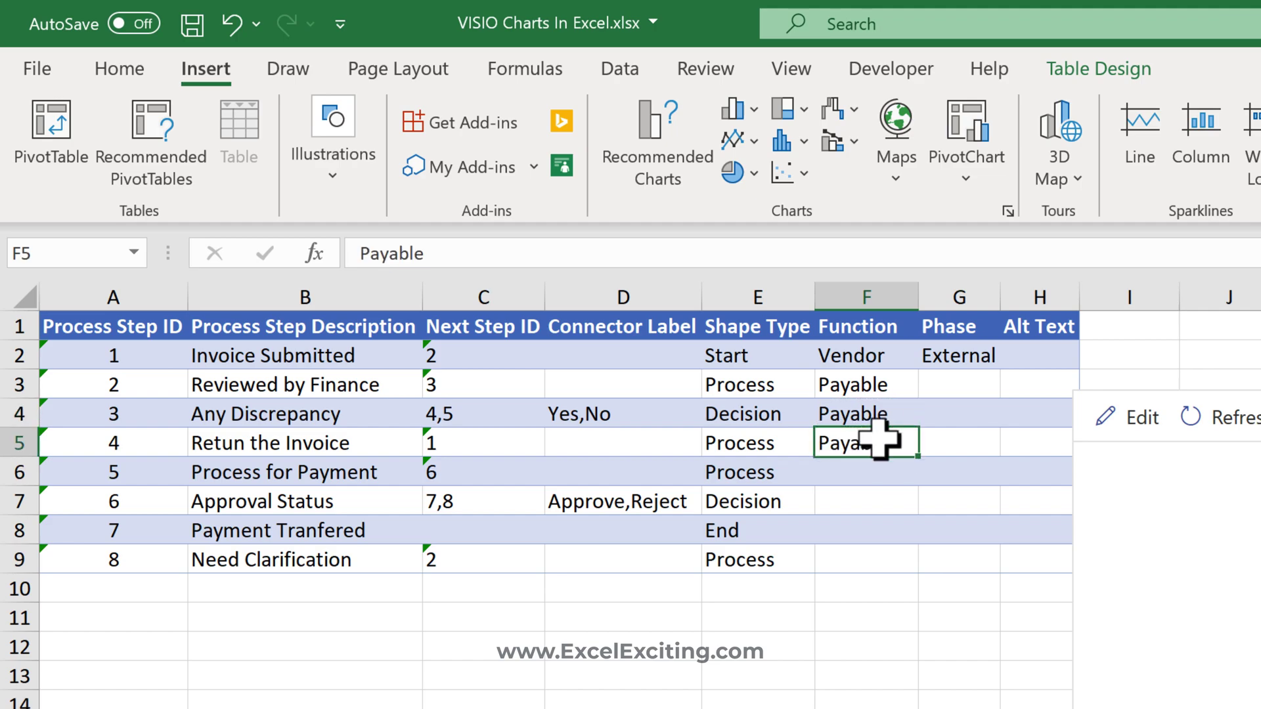
{"action": "key", "text": "Down"}
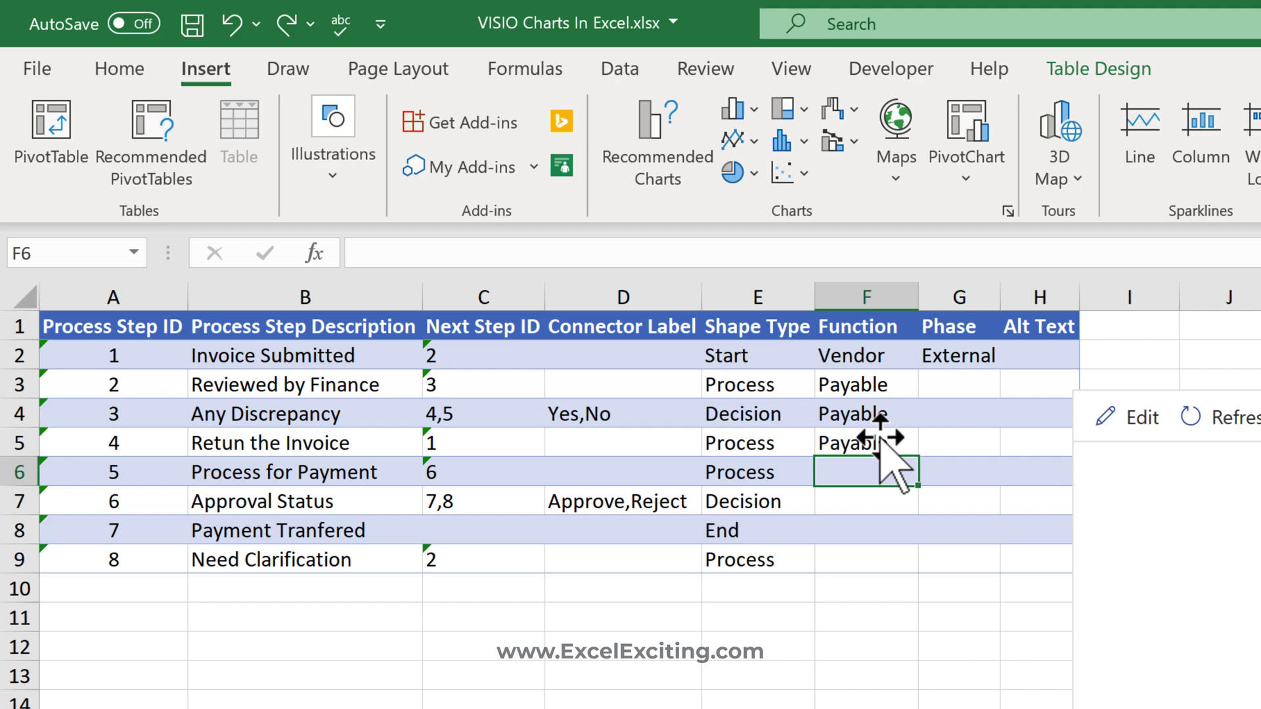
Step: Enter Treasury for step 5 and fill it down through step 8
{"action": "double_click", "coordinate": [879, 470]}
{"action": "type", "text": "Treasury"}
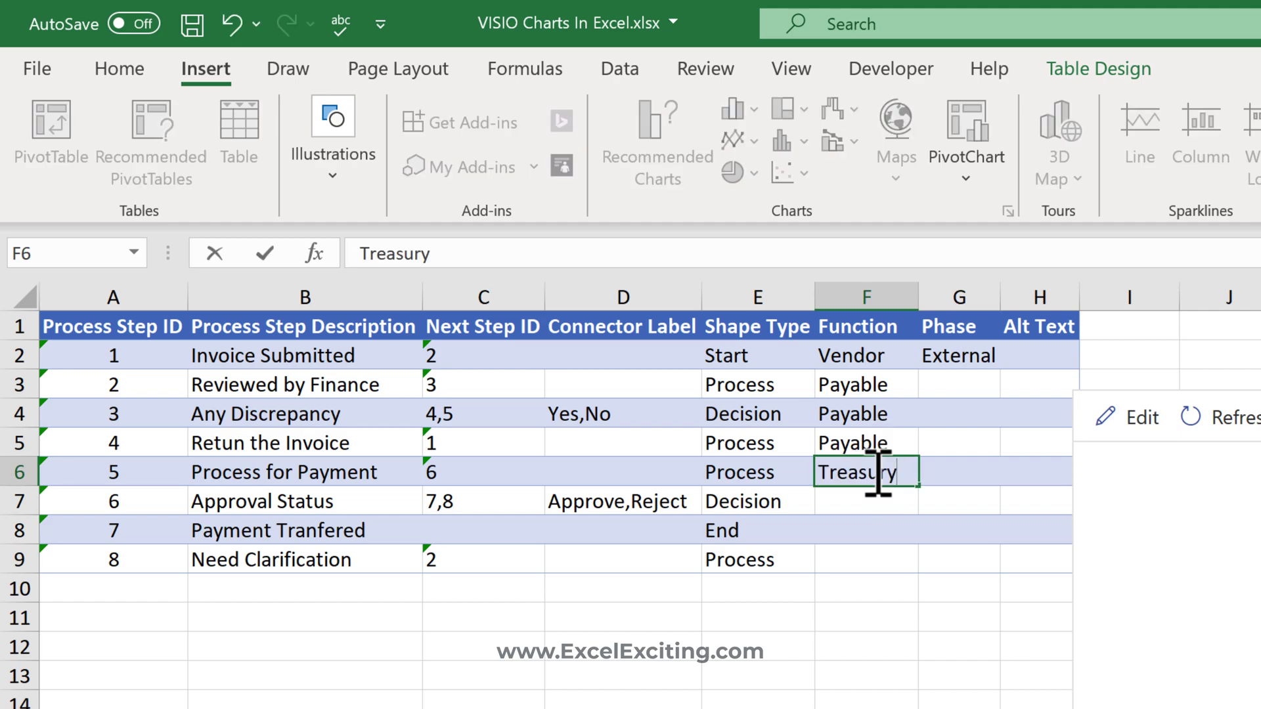
{"action": "key", "text": "Return"}
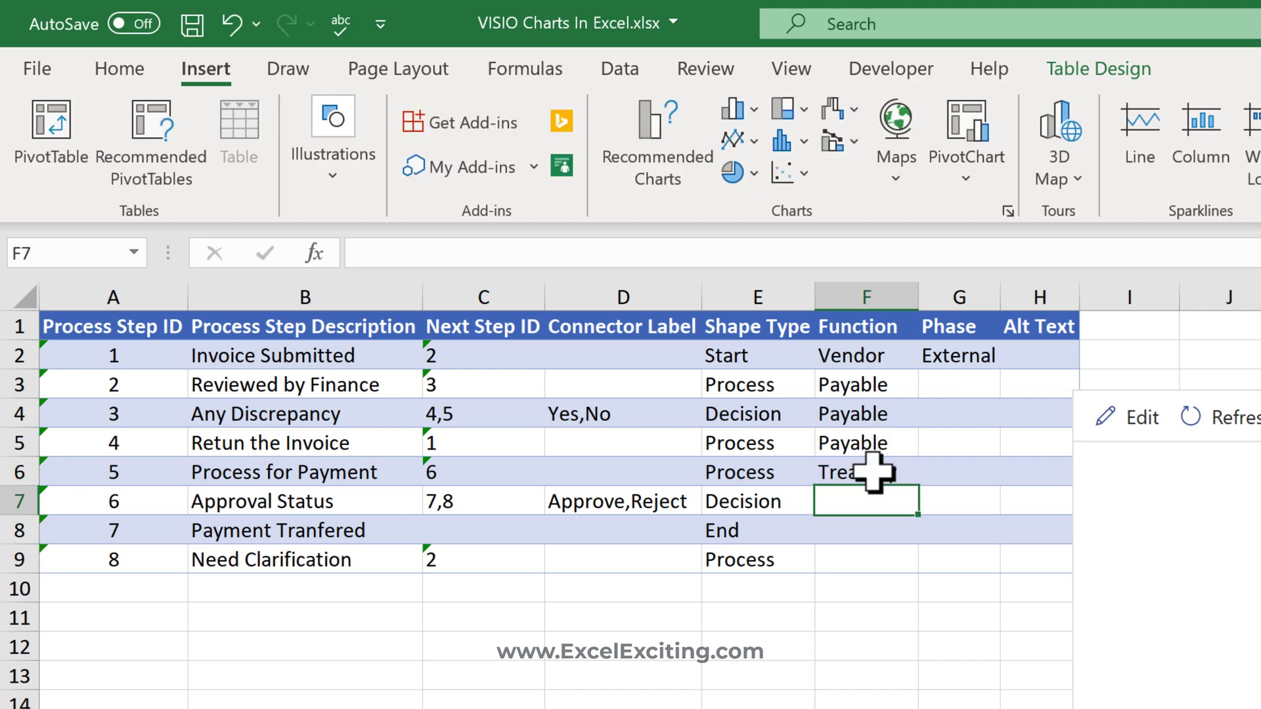
{"action": "key", "text": "ctrl+d"}
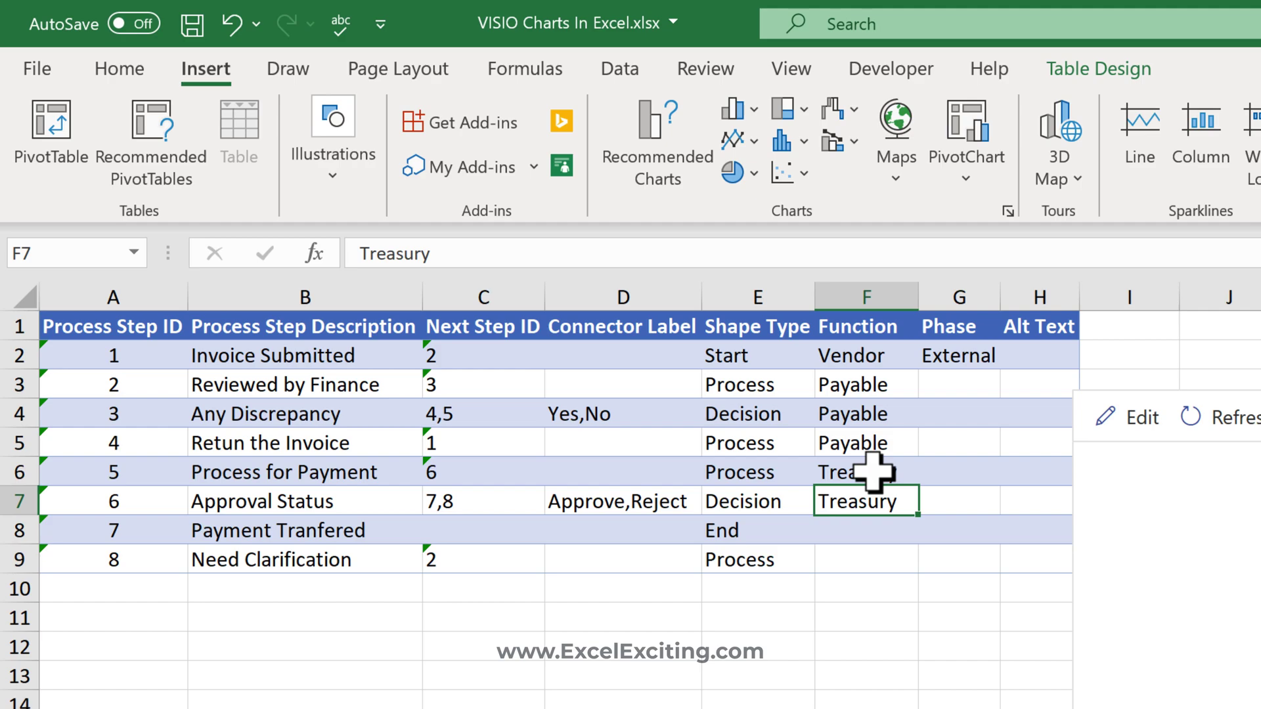
{"action": "key", "text": "Down"}
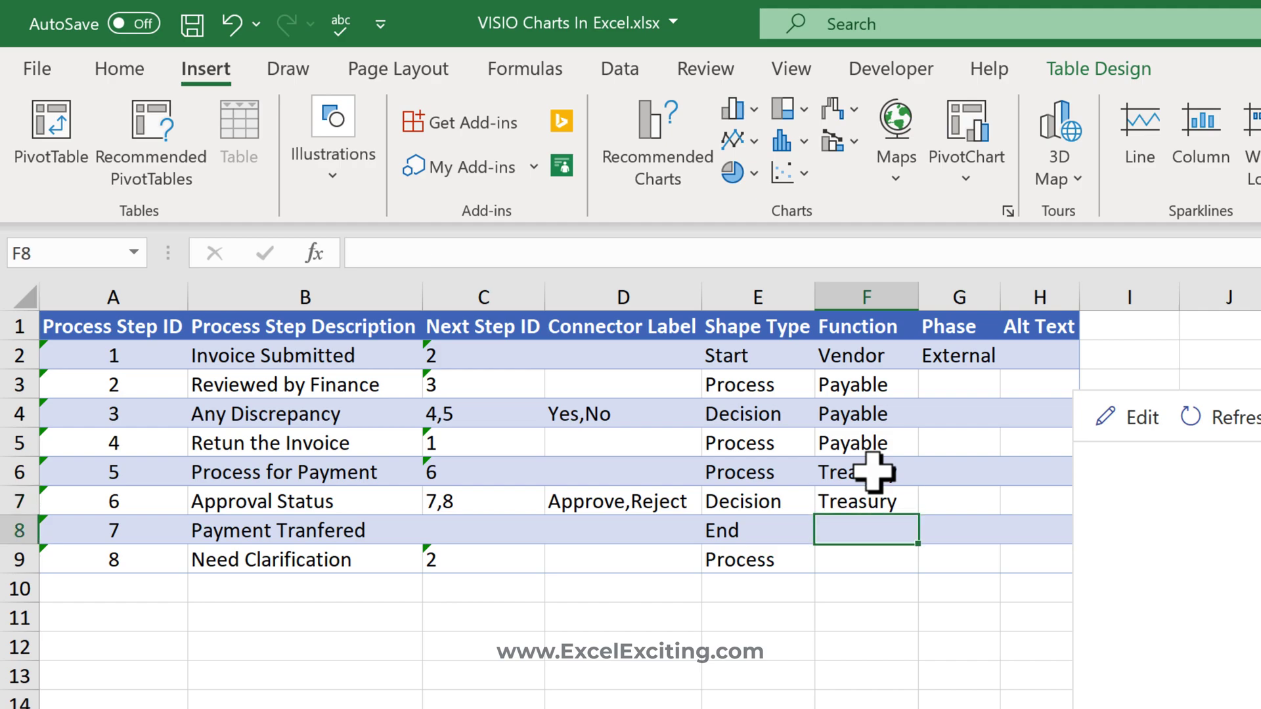
{"action": "key", "text": "ctrl+d"}
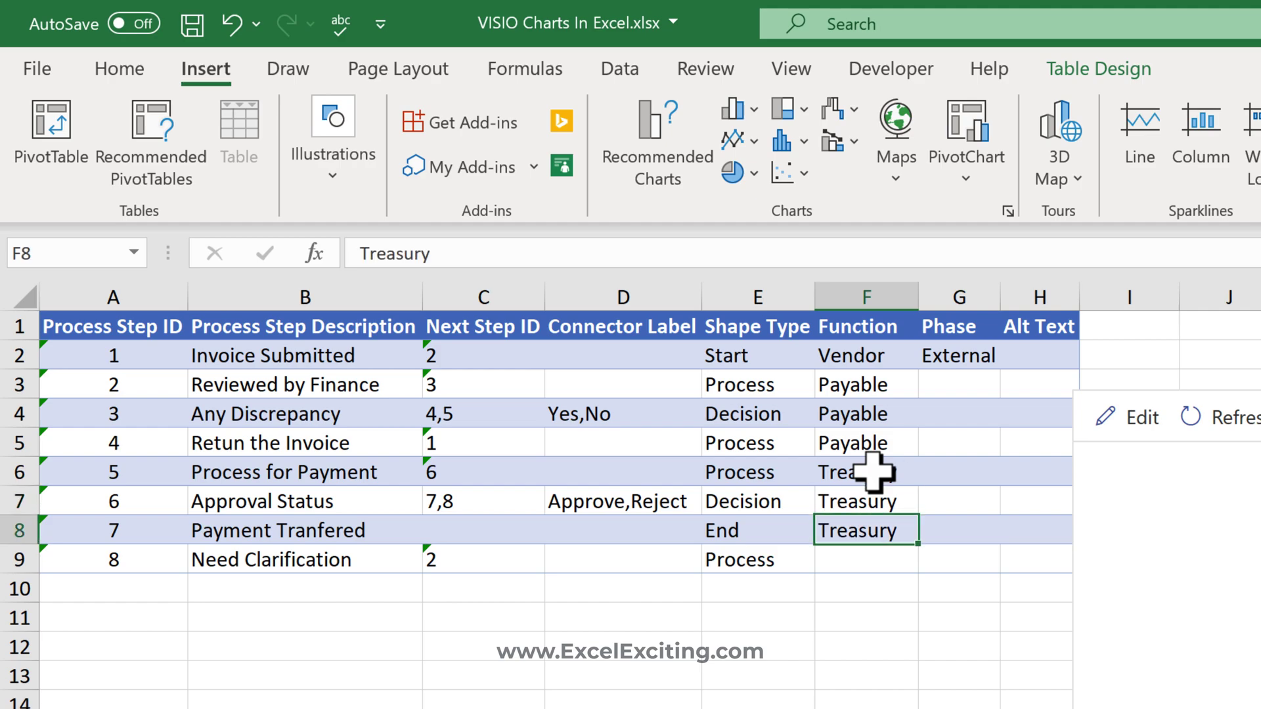
{"action": "key", "text": "Down"}
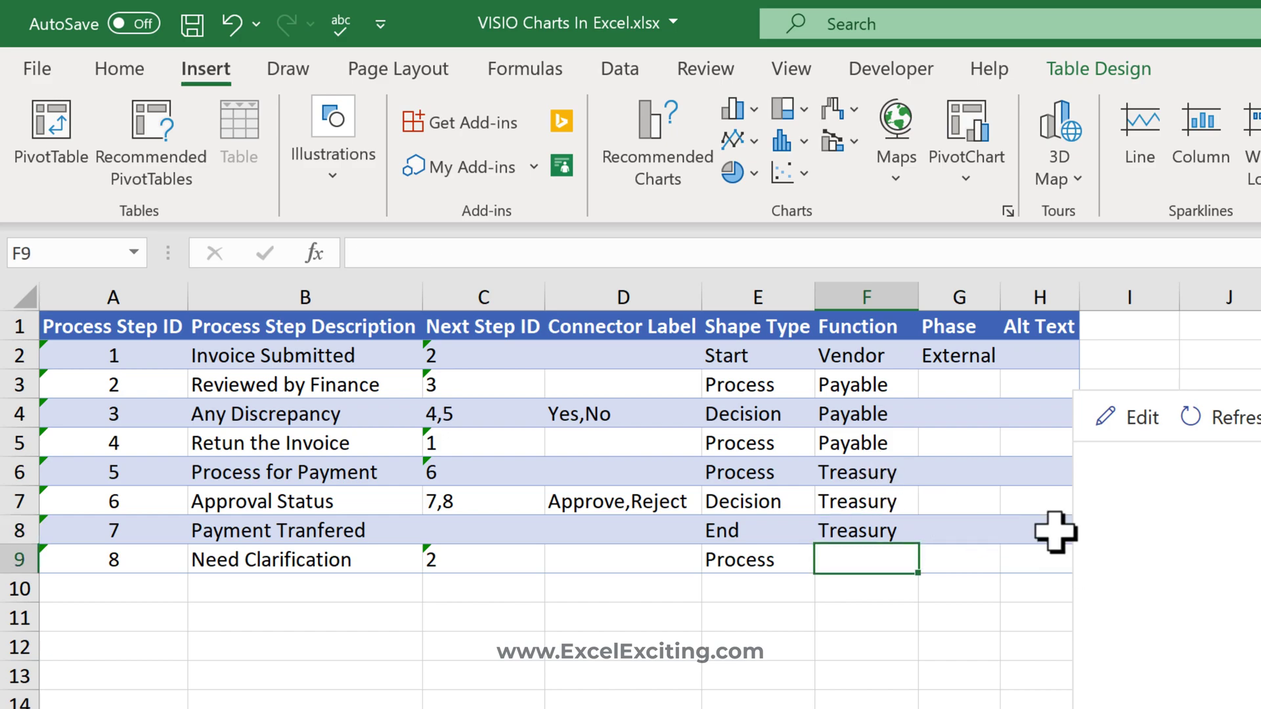
{"action": "key", "text": "ctrl+d"}
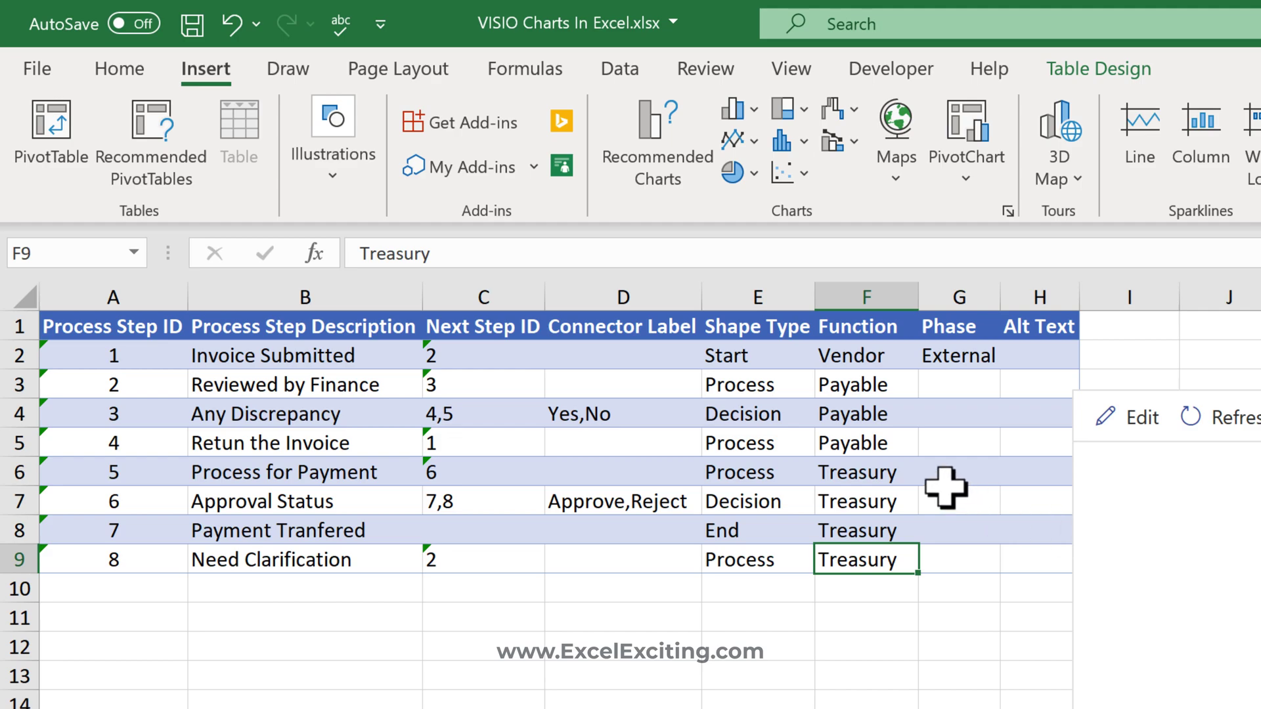
Step: Insert a row above Need Clarification, numbering the new step 8 and Need Clarification 9
{"action": "left_click", "coordinate": [16, 560]}
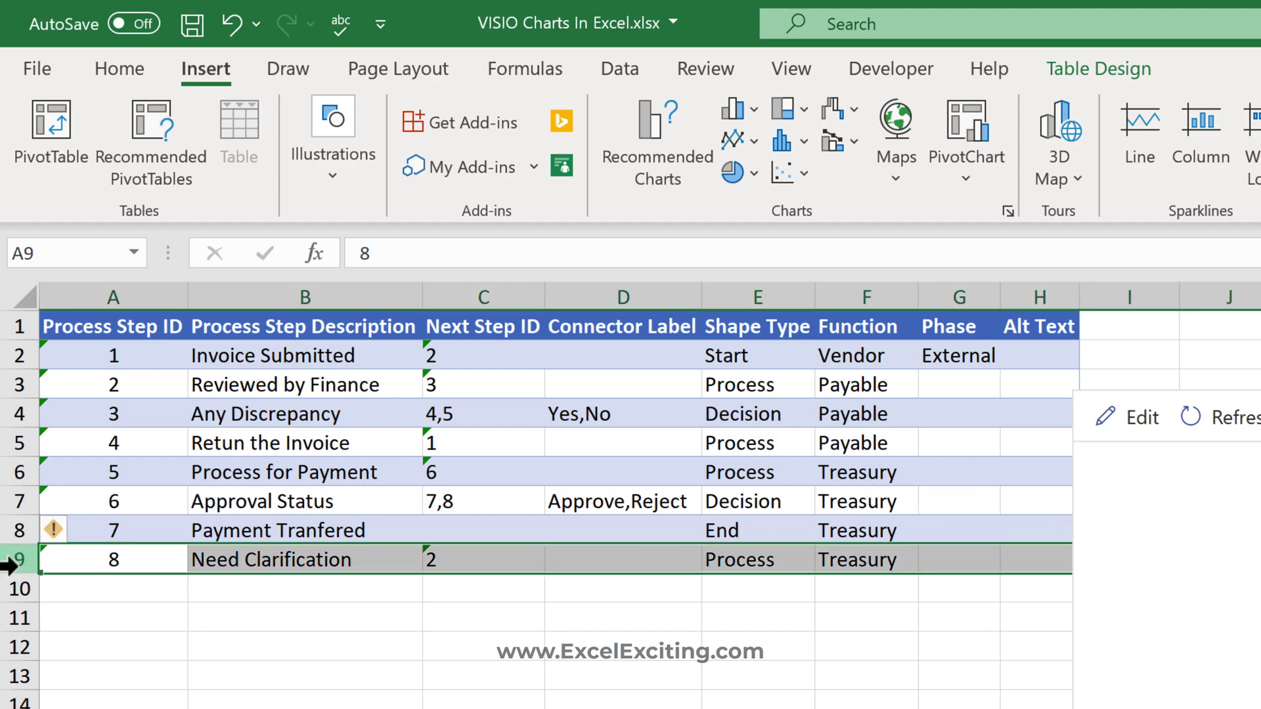
{"action": "right_click", "coordinate": [18, 562]}
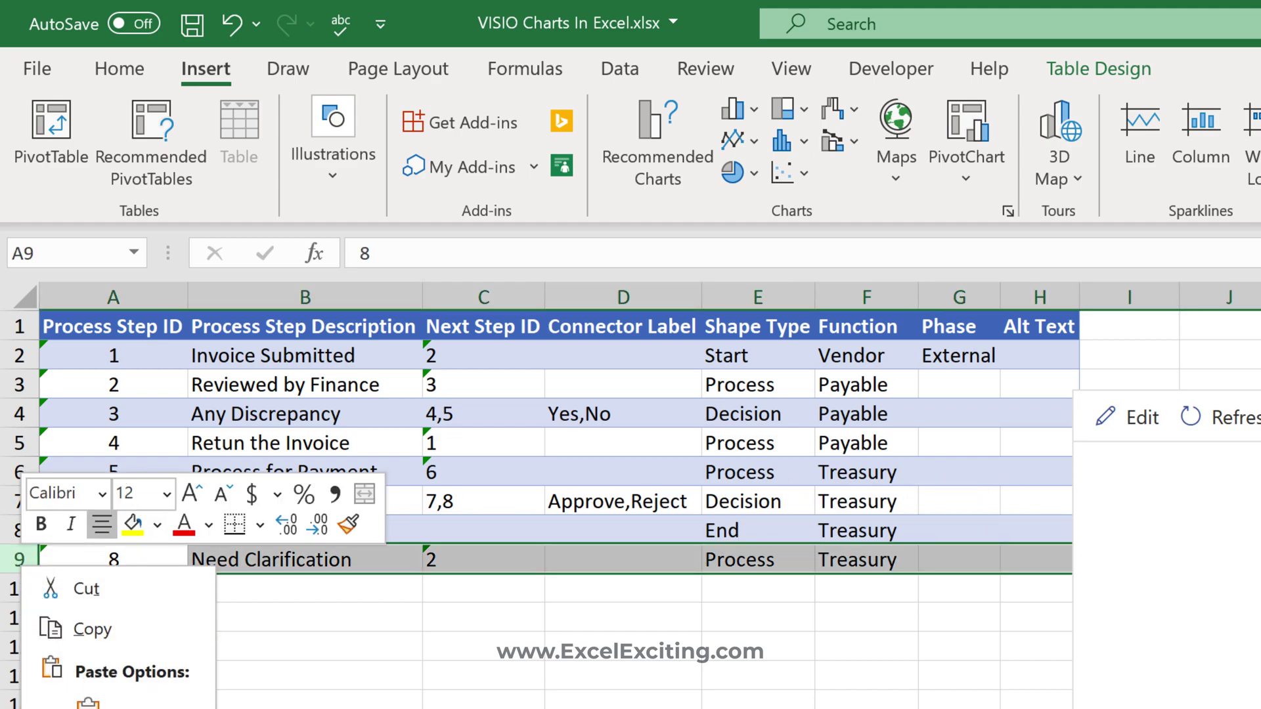
{"action": "left_click", "coordinate": [99, 706]}
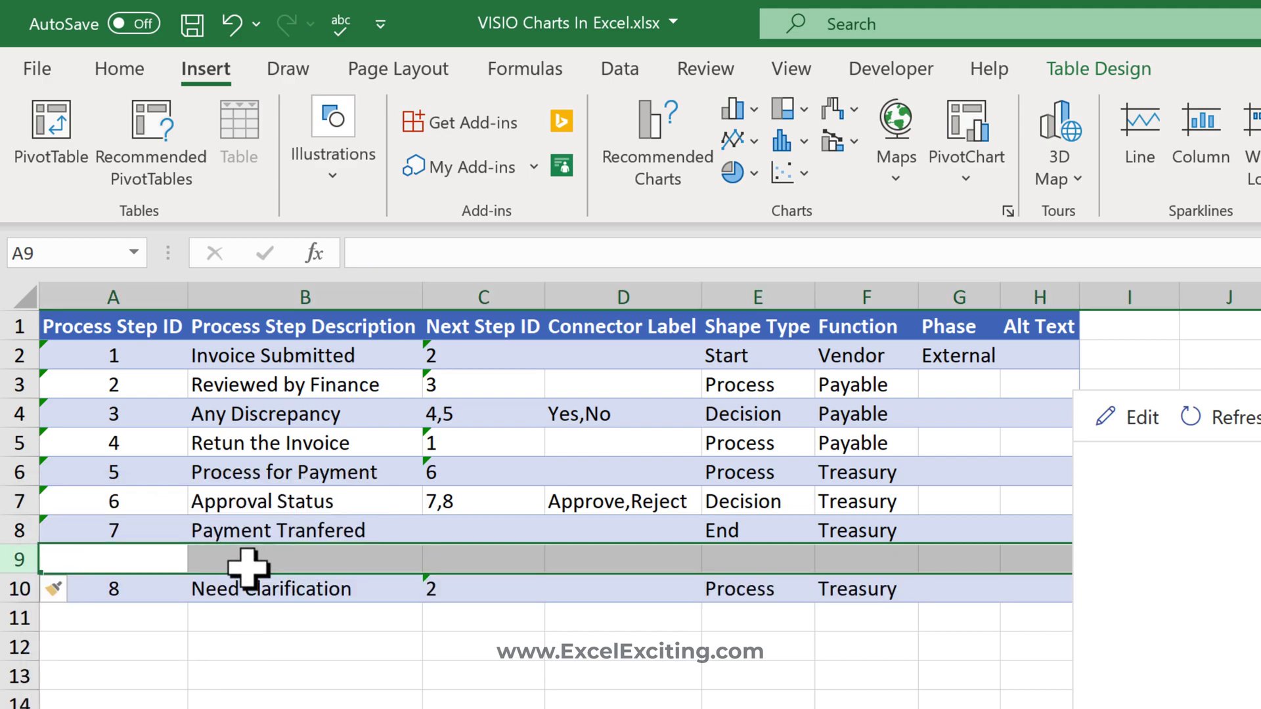
{"action": "left_click", "coordinate": [146, 567]}
{"action": "type", "text": "9"}
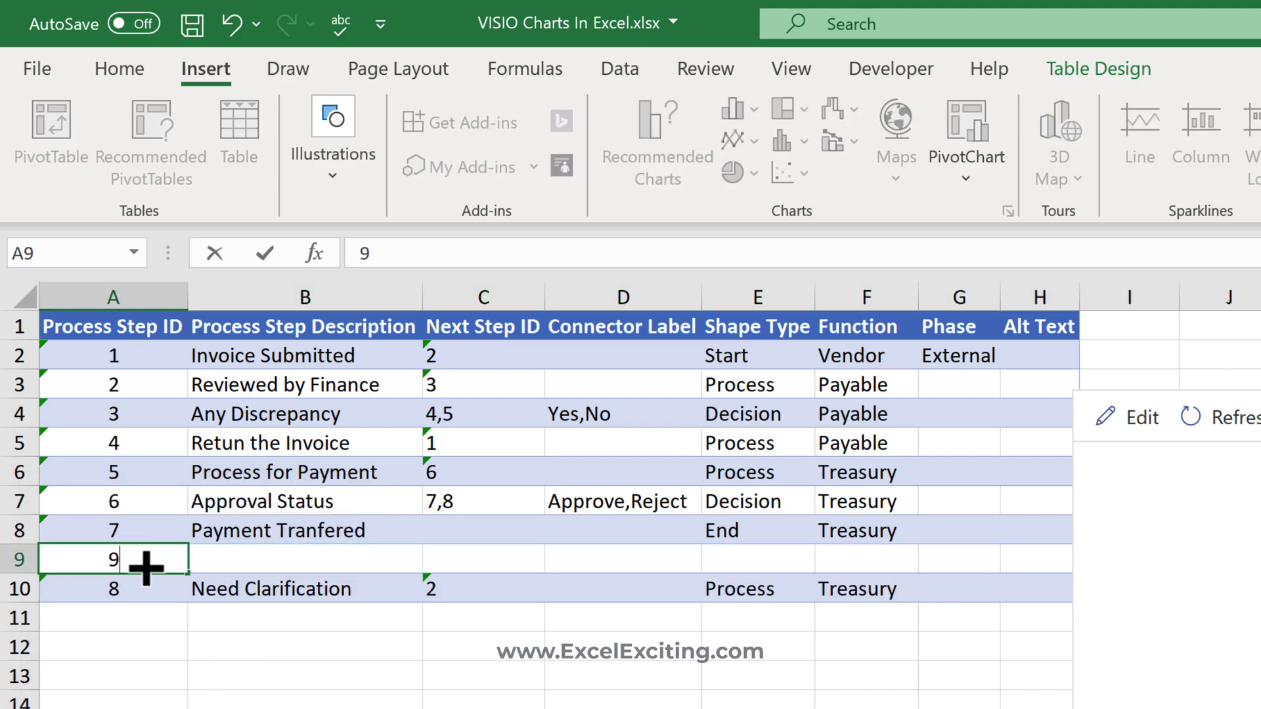
{"action": "key", "text": "BackSpace"}
{"action": "type", "text": "8"}
{"action": "key", "text": "Return"}
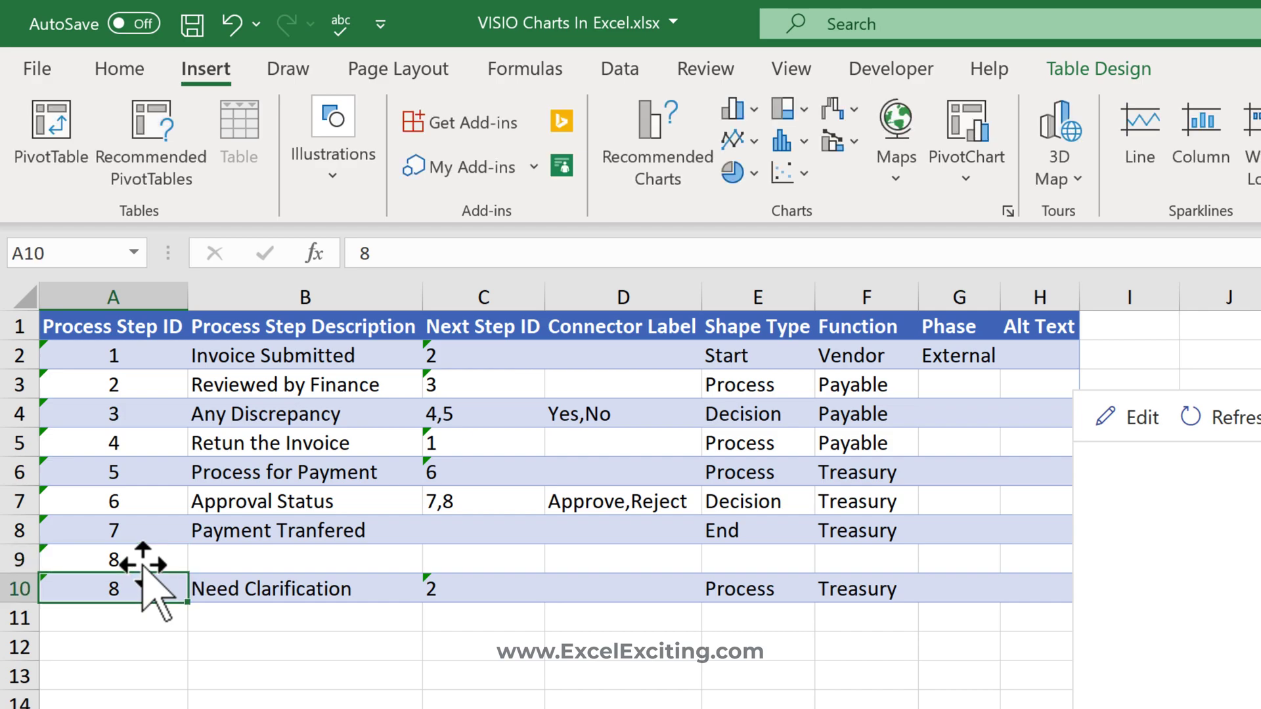
{"action": "type", "text": "9"}
{"action": "key", "text": "Return"}
{"action": "left_click", "coordinate": [161, 580]}
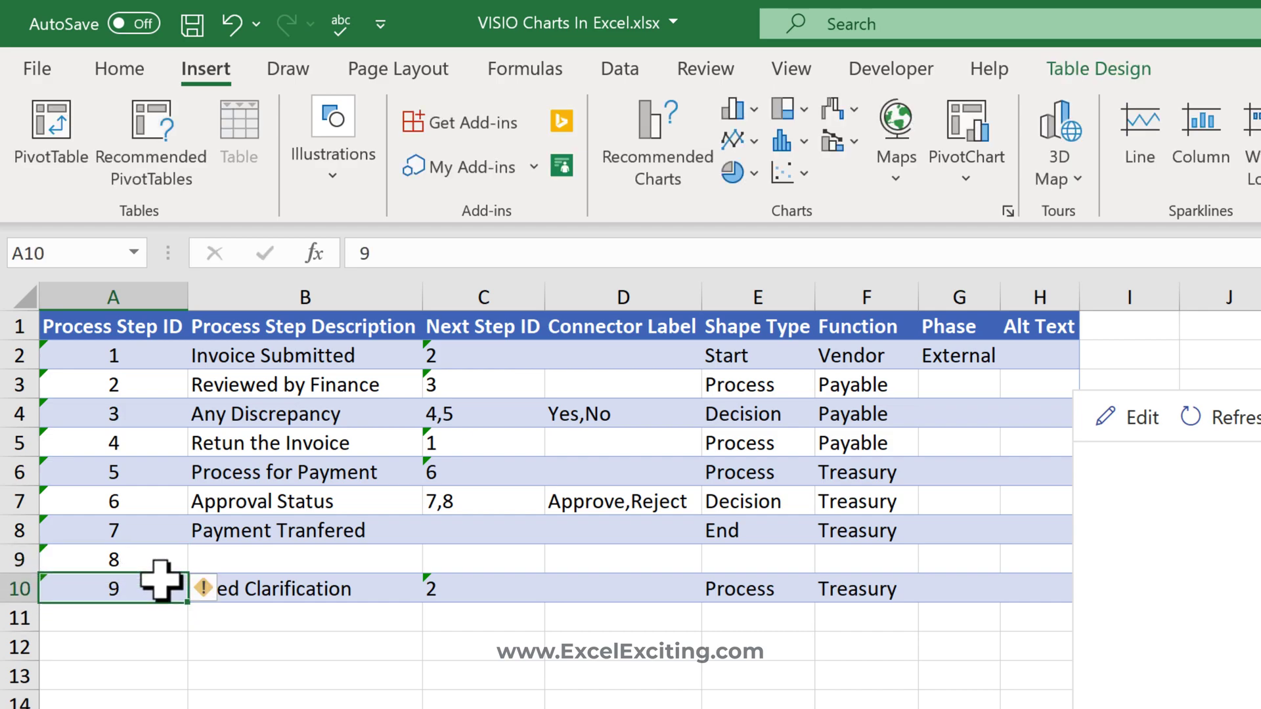
Step: Change Approval Status's next steps to 7,9
{"action": "left_click", "coordinate": [478, 494]}
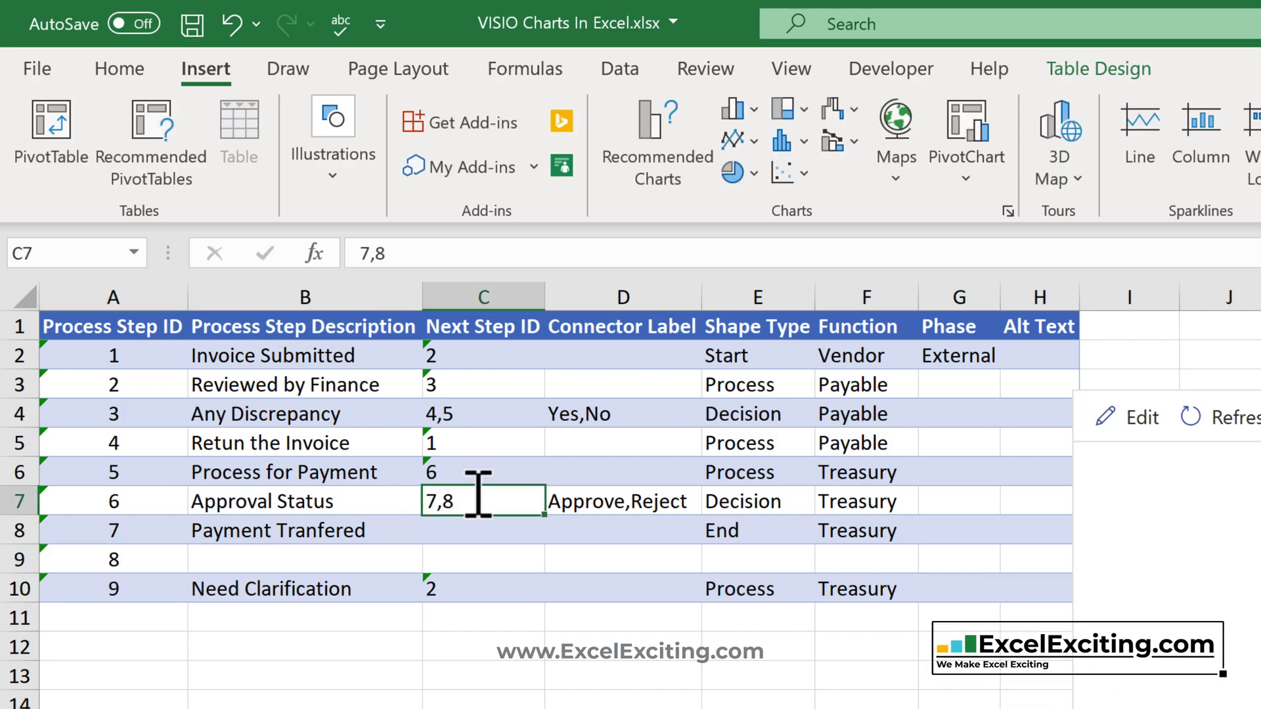
{"action": "double_click", "coordinate": [478, 494]}
{"action": "key", "text": "BackSpace"}
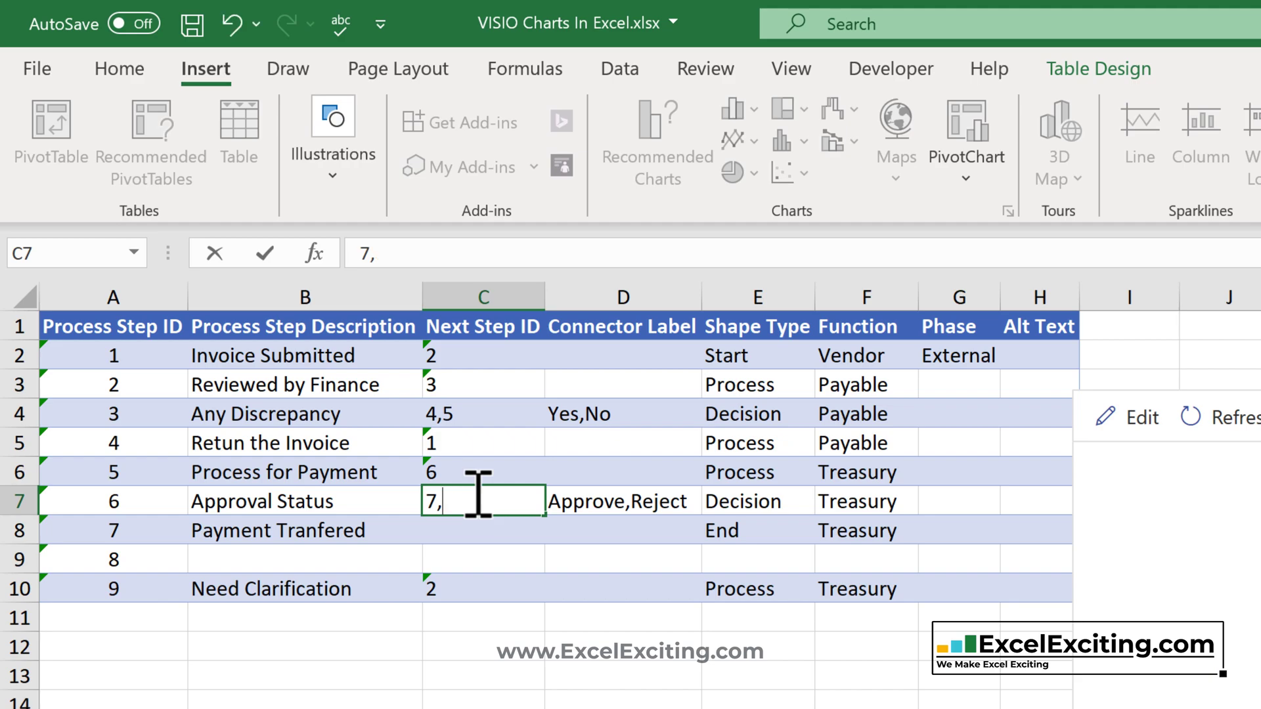
{"action": "type", "text": "9"}
{"action": "key", "text": "Return"}
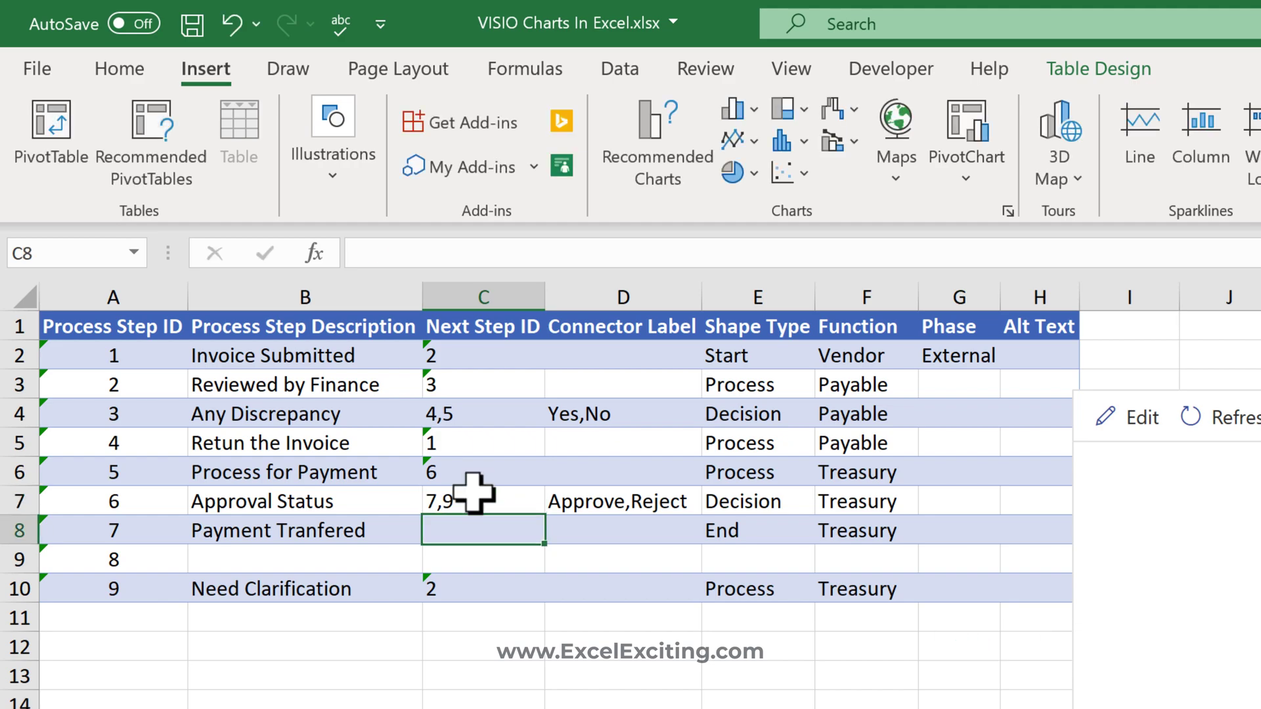
Step: Describe step 8 as 'Vendor Ackowldge' and set Payment Tranfered's next step to 8
{"action": "left_click", "coordinate": [326, 562]}
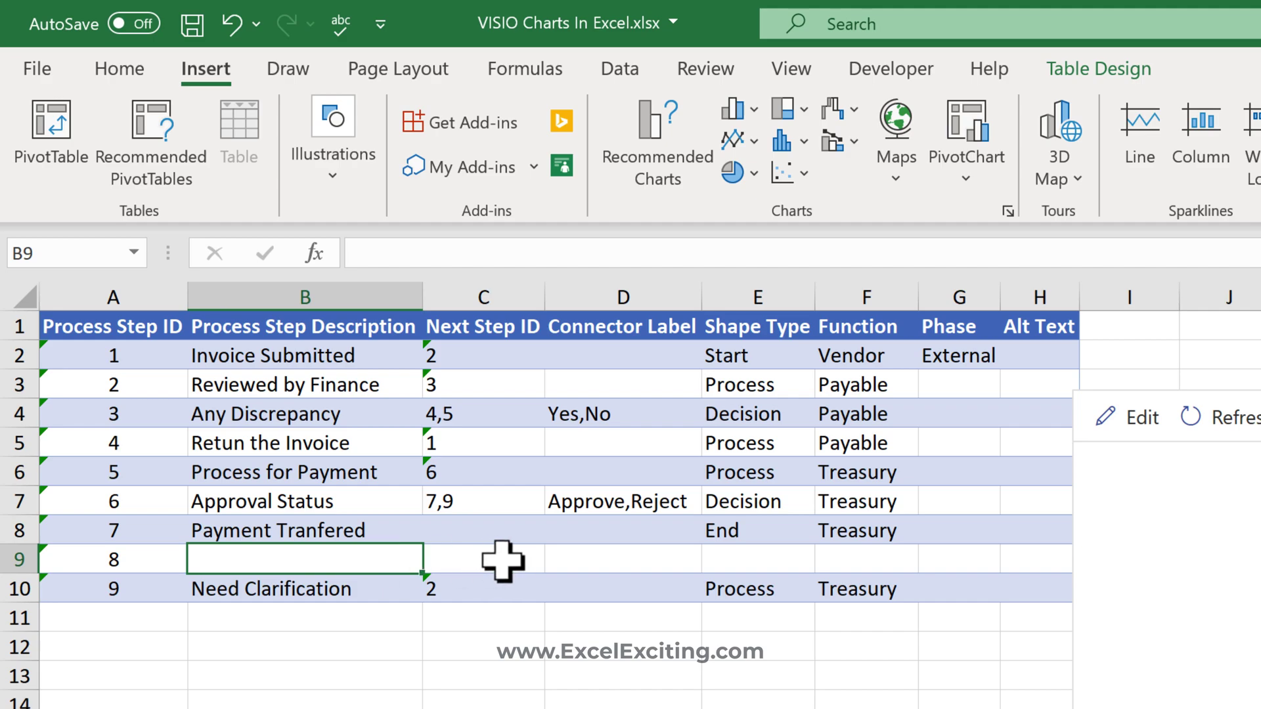
{"action": "type", "text": "Vendor "}
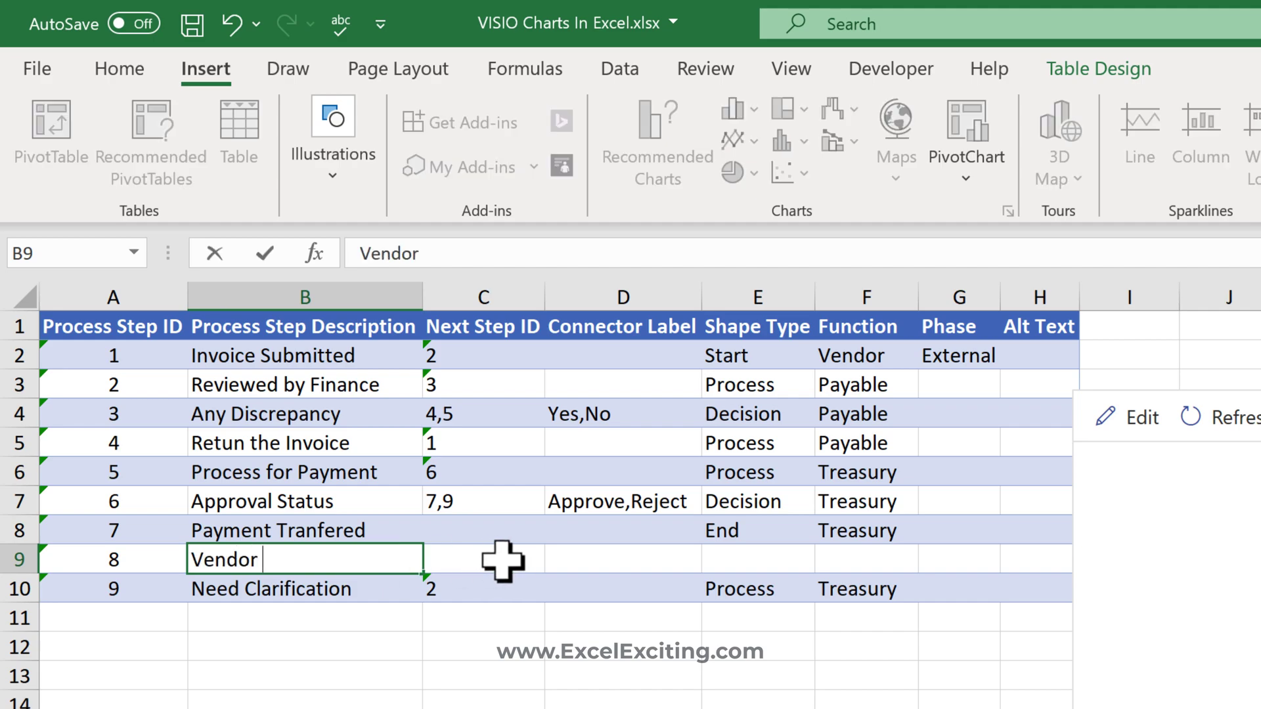
{"action": "type", "text": "Ackowldge"}
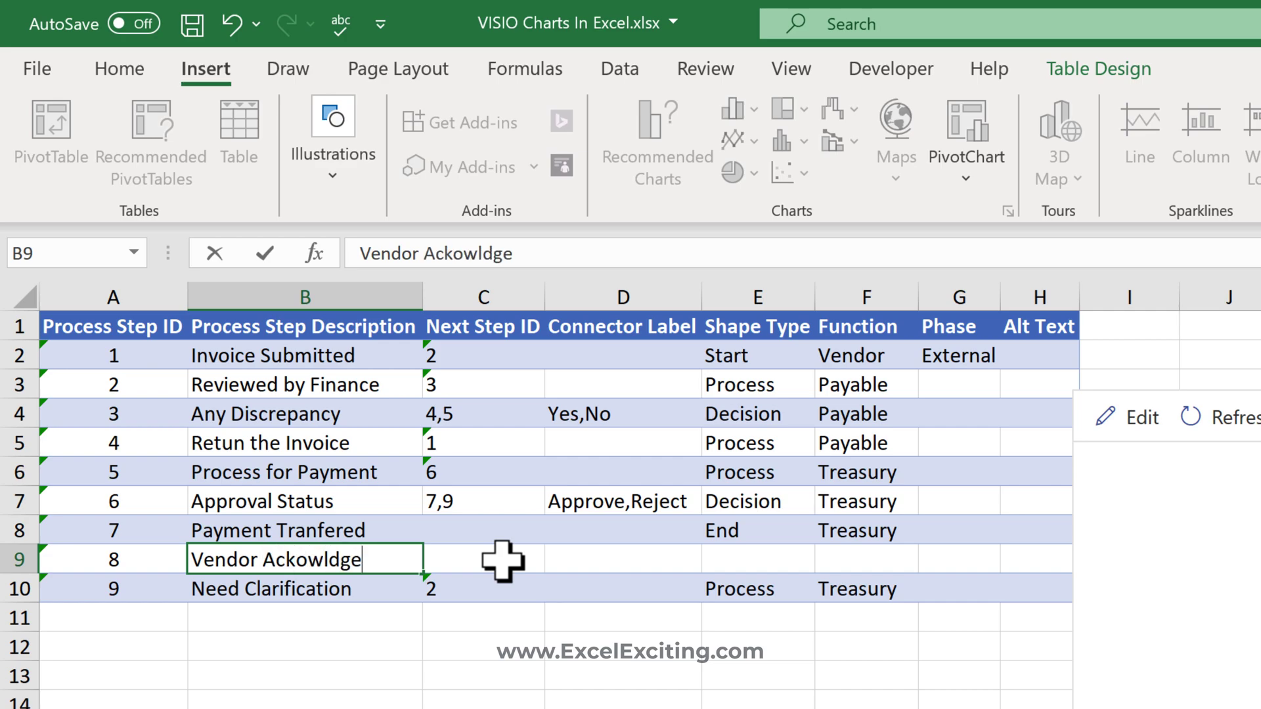
{"action": "left_click", "coordinate": [502, 561]}
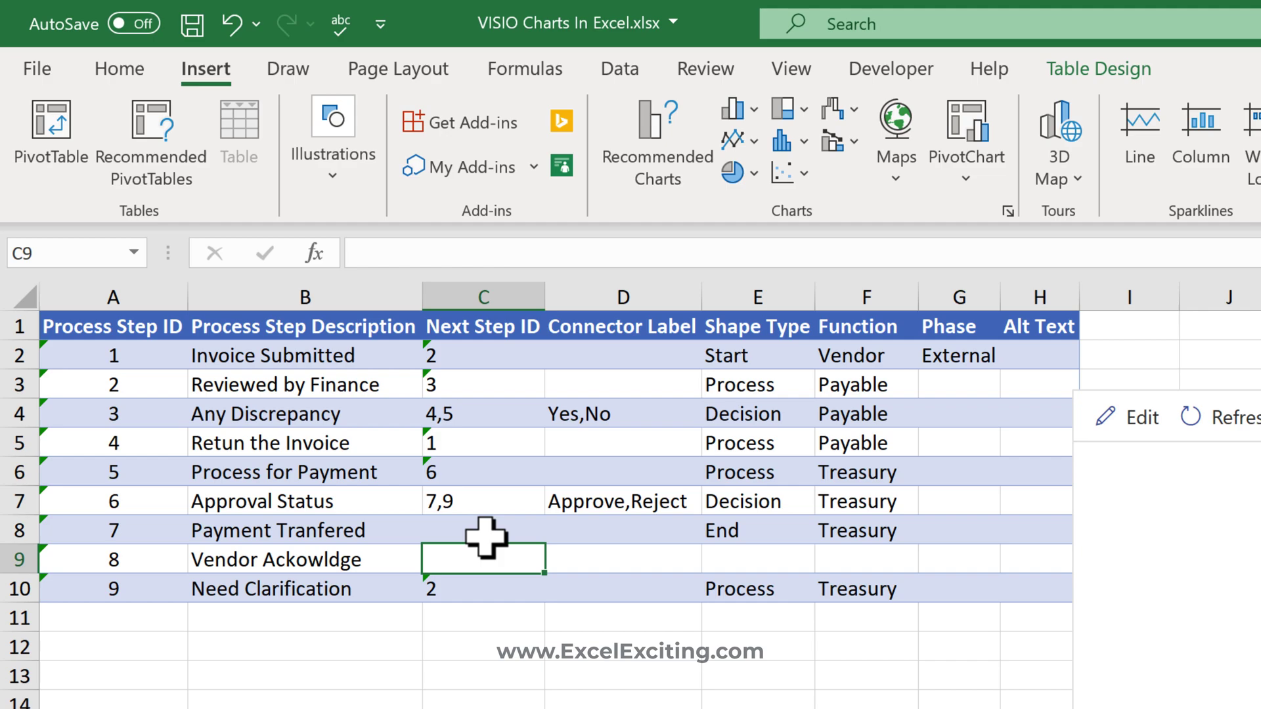
{"action": "left_click", "coordinate": [486, 535]}
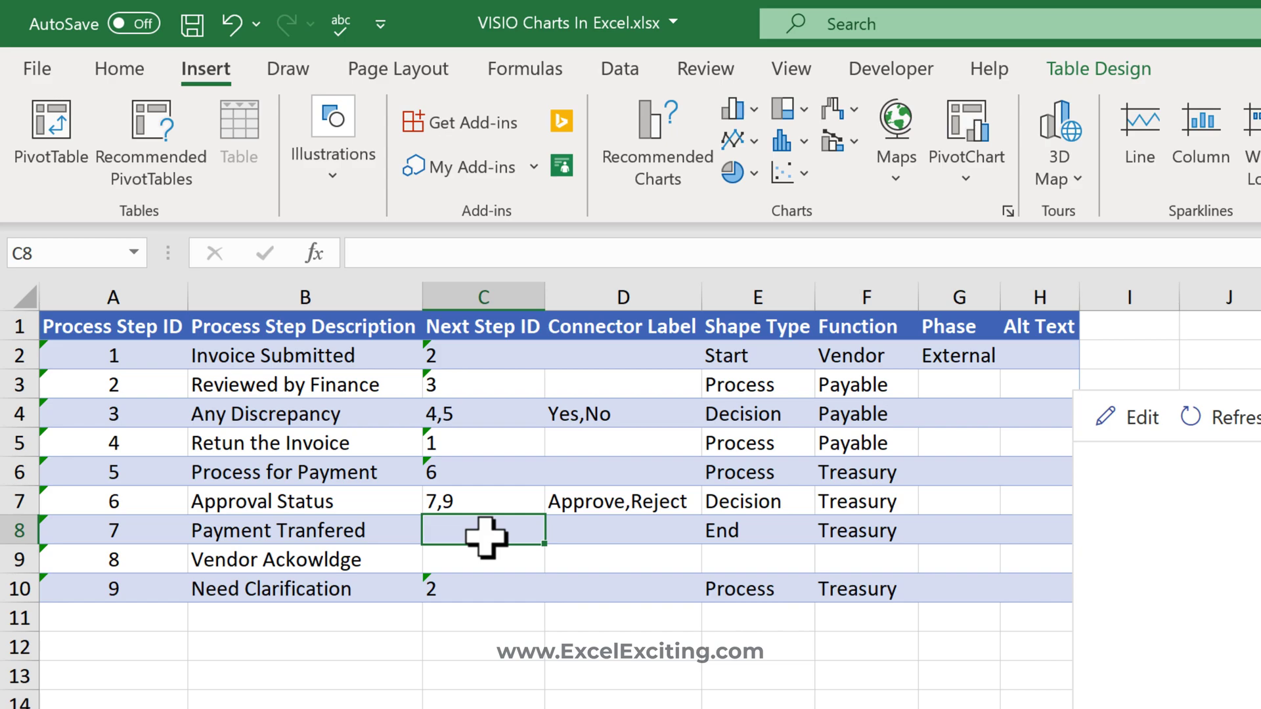
{"action": "type", "text": "8"}
{"action": "key", "text": "Left"}
{"action": "key", "text": "Right"}
{"action": "key", "text": "Right"}
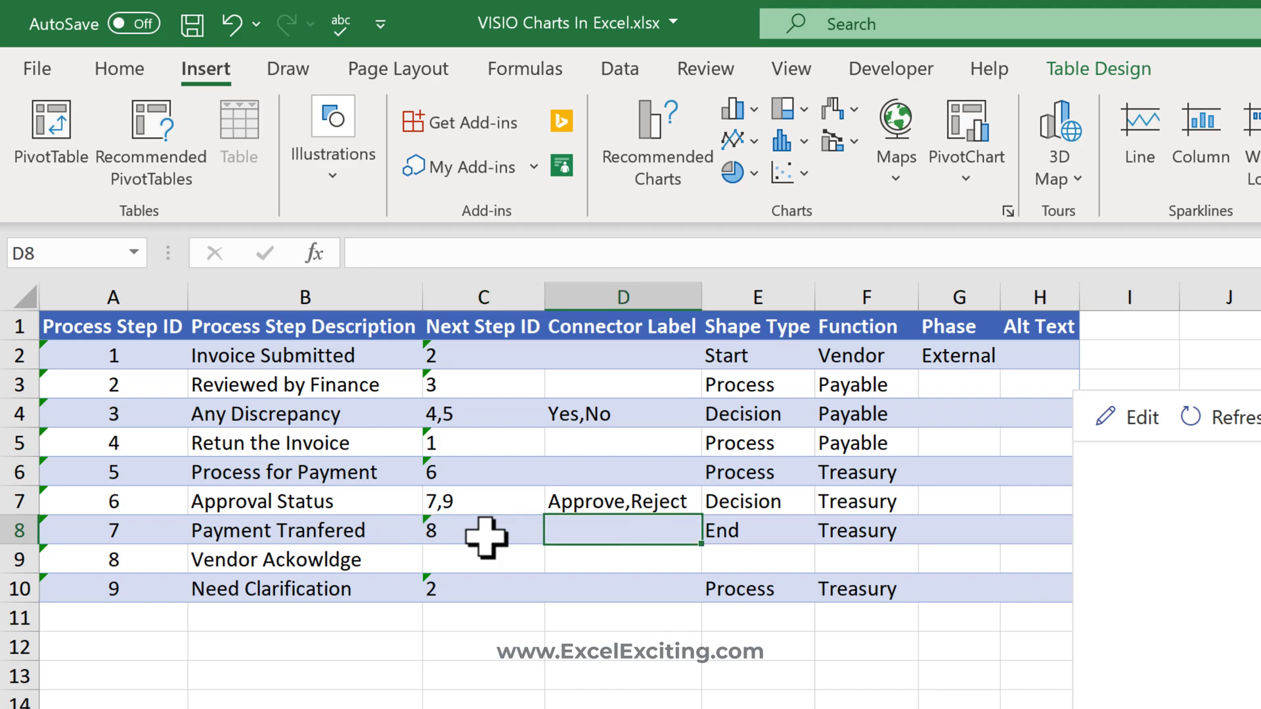
{"action": "key", "text": "Right"}
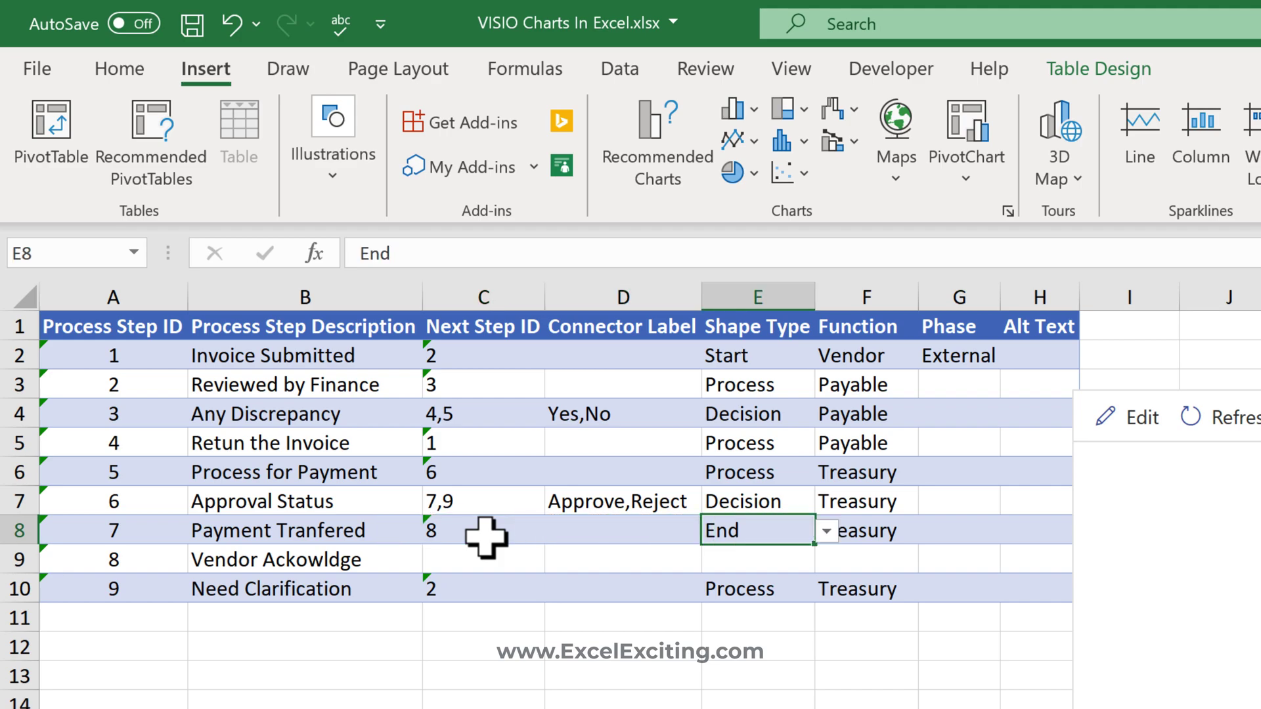
Step: Set step 7's Shape Type to Process and choose a shape type for step 8
{"action": "left_click", "coordinate": [827, 532]}
{"action": "key", "text": "Down"}
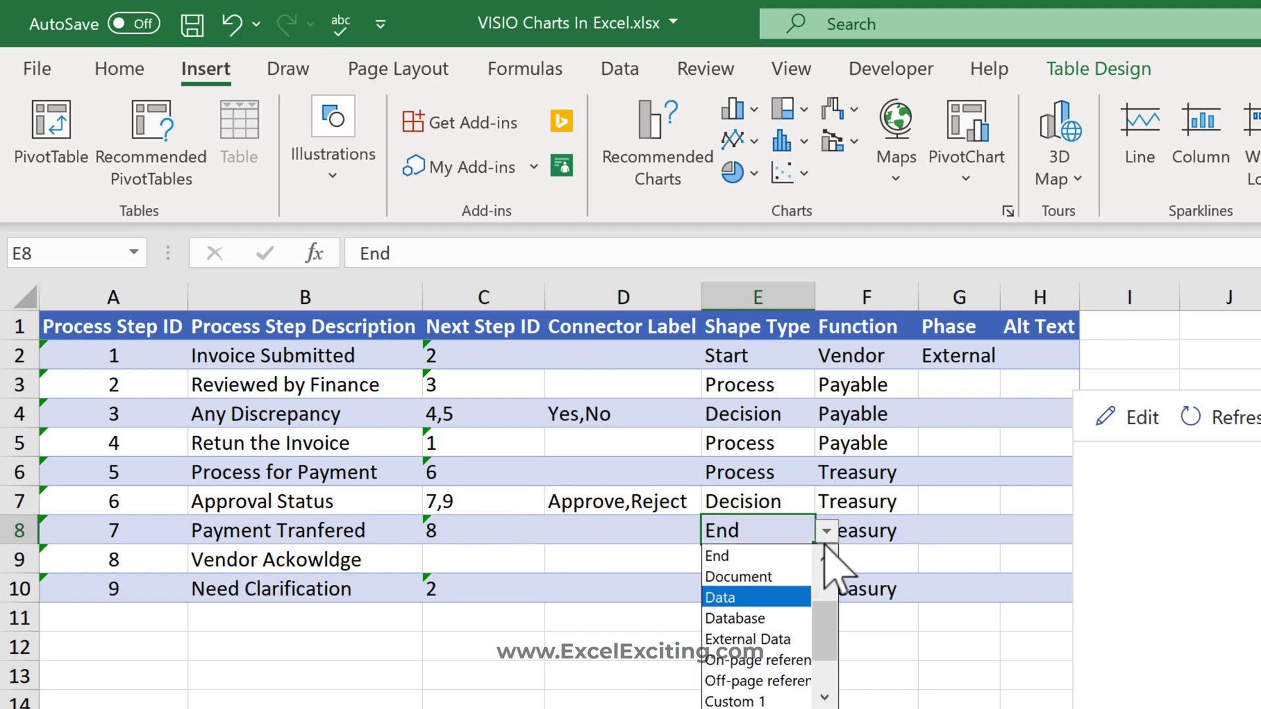
{"action": "key", "text": "Down"}
{"action": "left_click_drag", "start_coordinate": [839, 657], "coordinate": [843, 526]}
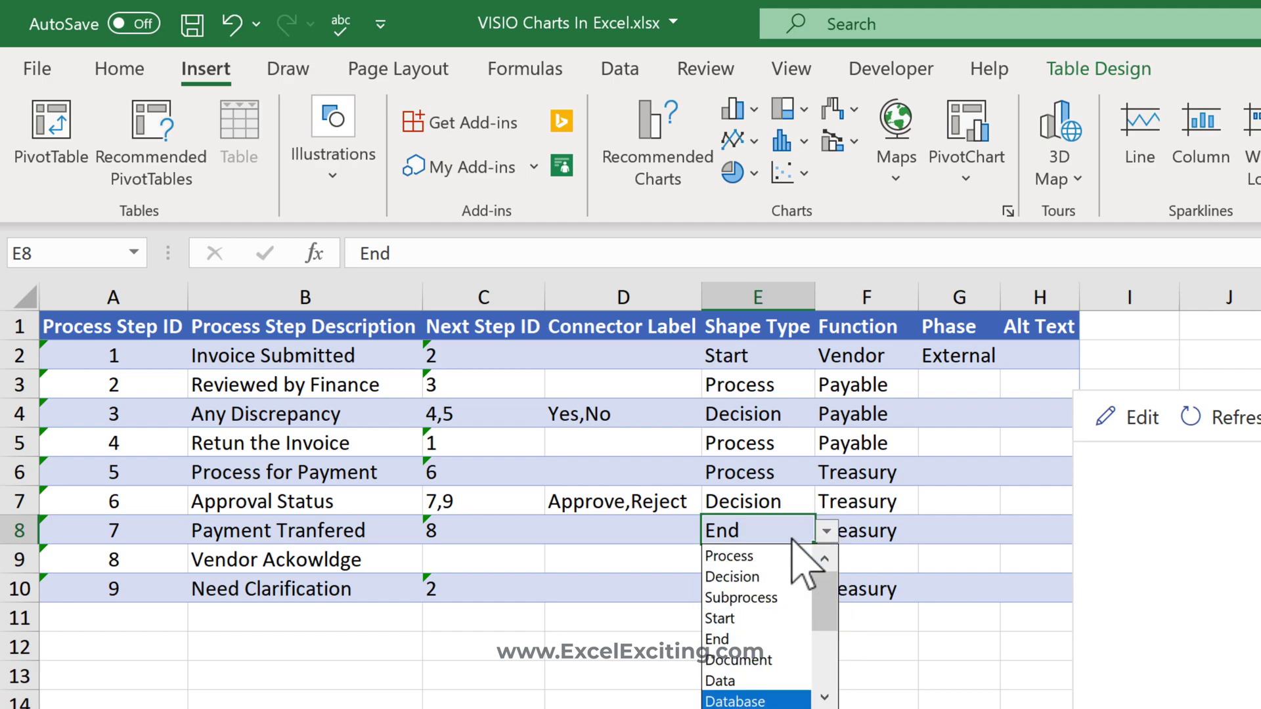
{"action": "left_click", "coordinate": [778, 558]}
{"action": "left_click", "coordinate": [760, 552]}
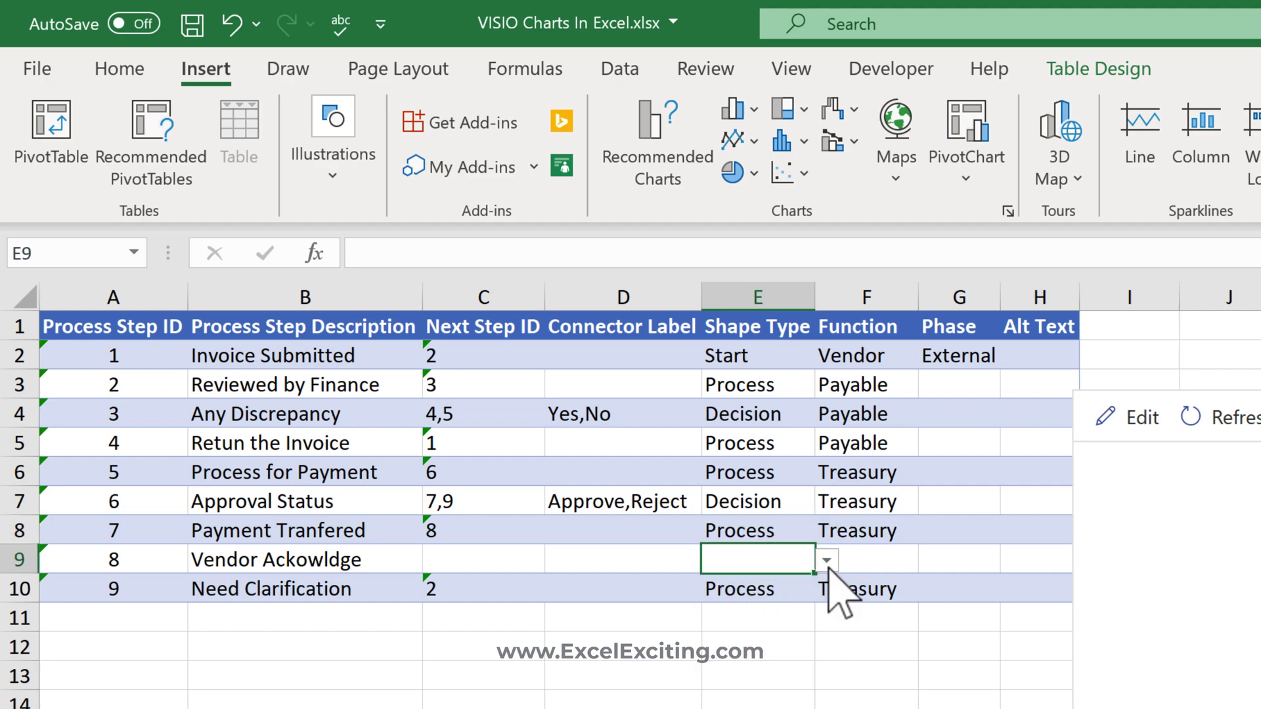
{"action": "left_click", "coordinate": [827, 562]}
{"action": "left_click", "coordinate": [782, 687]}
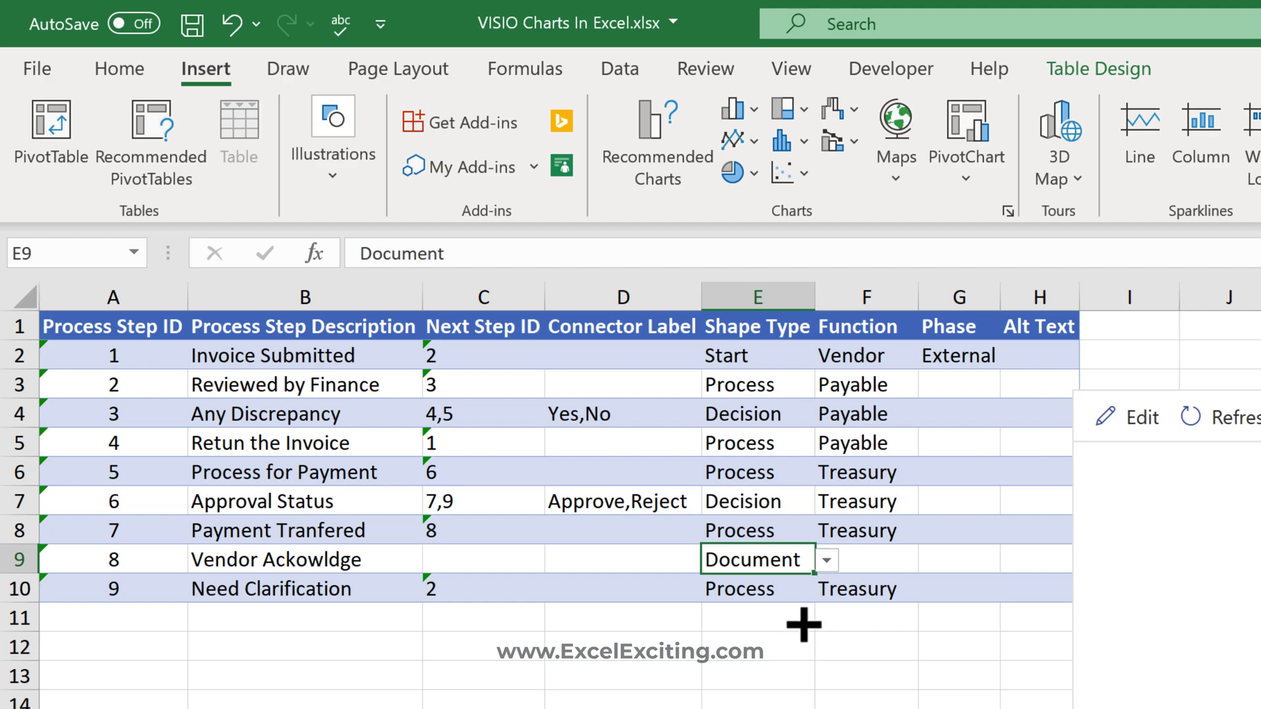
{"action": "left_click", "coordinate": [824, 563]}
{"action": "scroll", "coordinate": [824, 585], "scroll_direction": "up", "scroll_amount": 2}
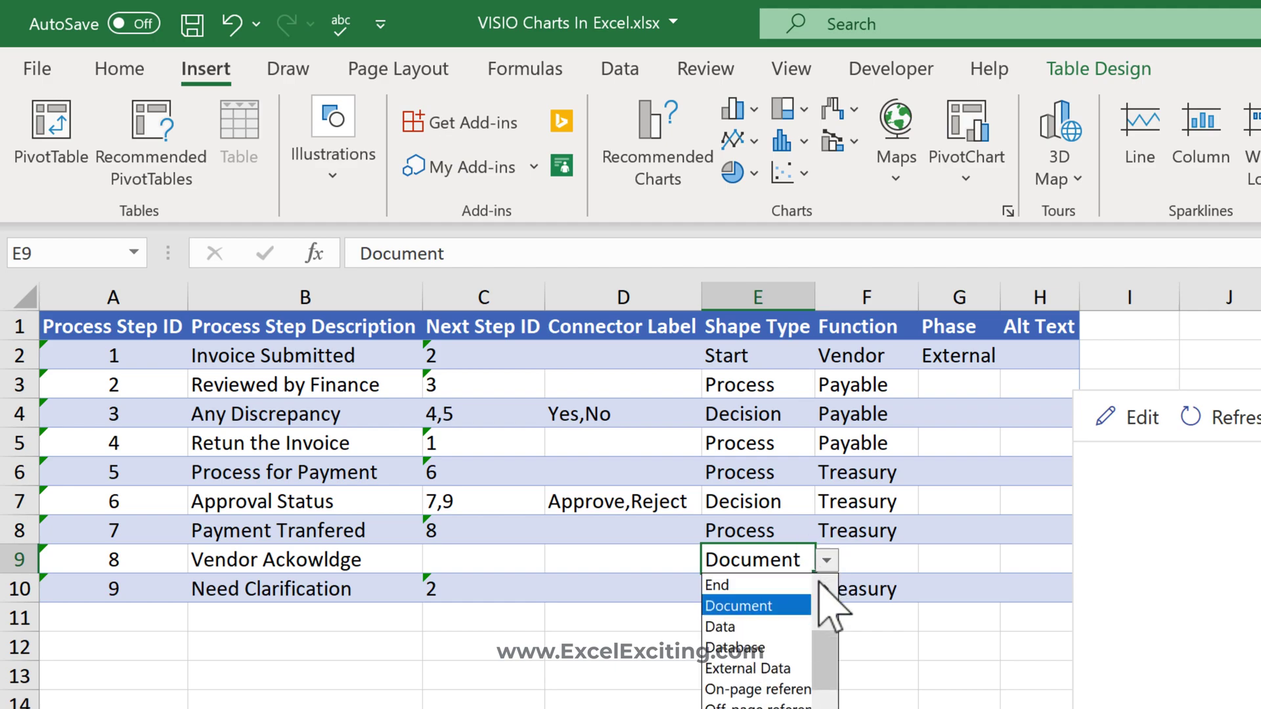
Step: Set step 8's Shape Type to End and its Function to Vendor
{"action": "left_click", "coordinate": [805, 605]}
{"action": "left_click", "coordinate": [890, 555]}
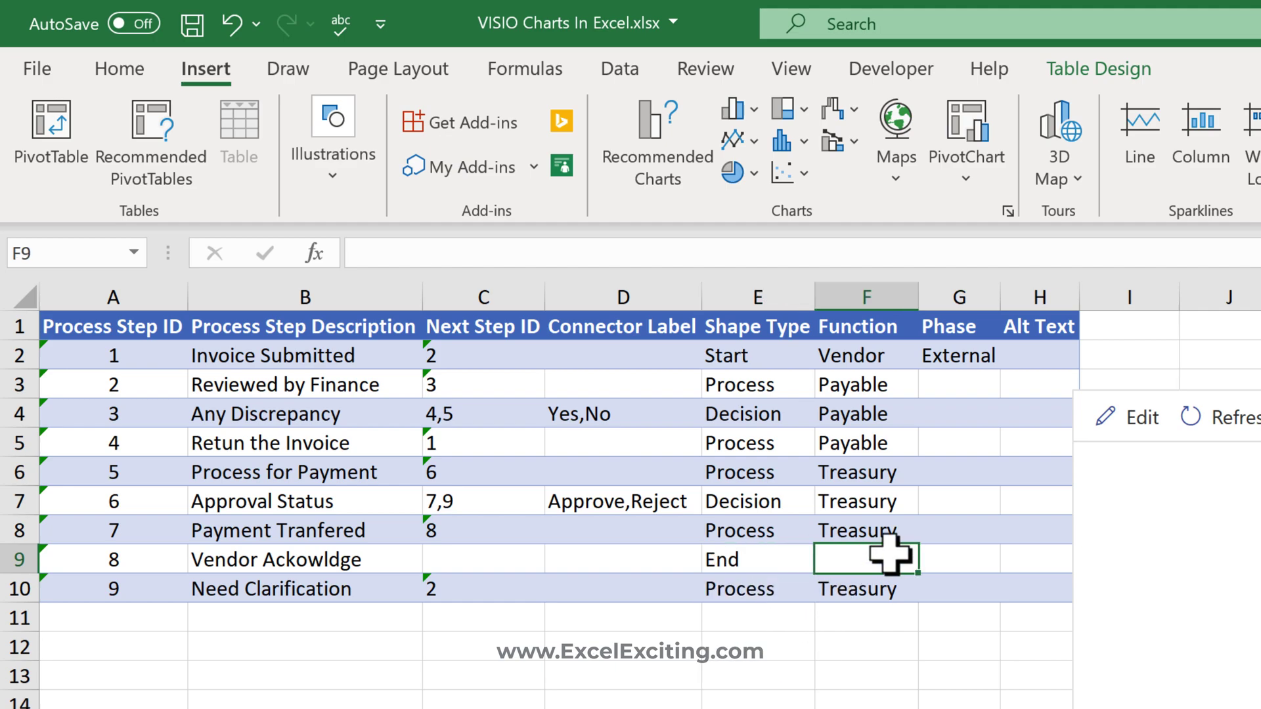
{"action": "left_click", "coordinate": [889, 351]}
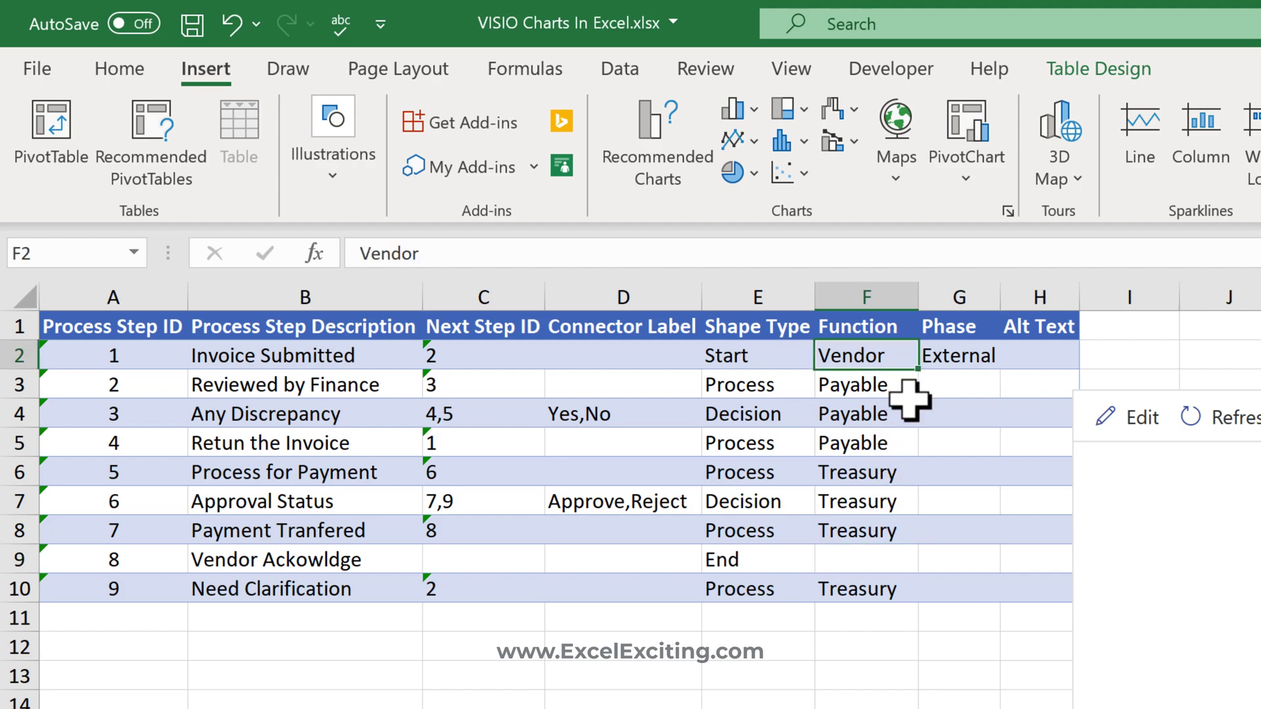
{"action": "key", "text": "ctrl+c"}
{"action": "key", "text": "Down"}
{"action": "key", "text": "Down"}
{"action": "key", "text": "Down"}
{"action": "key", "text": "Down"}
{"action": "key", "text": "Down"}
{"action": "key", "text": "Down"}
{"action": "key", "text": "Down"}
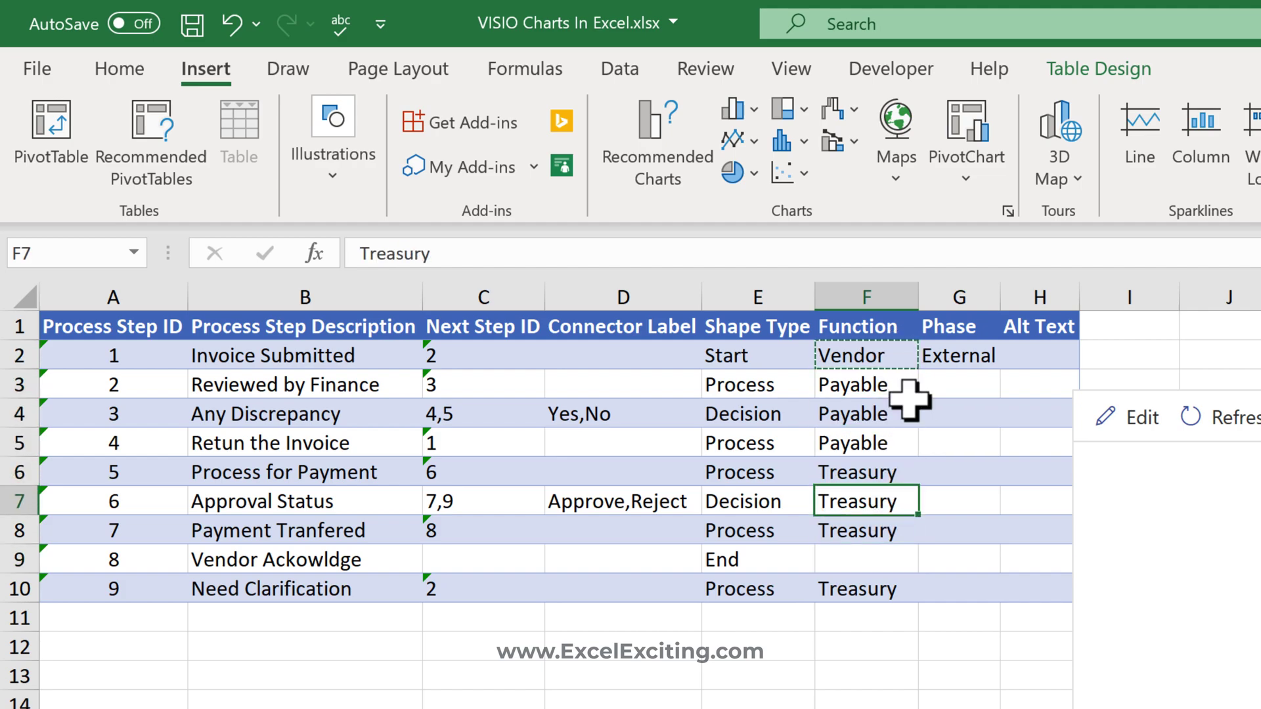
{"action": "key", "text": "ctrl+v"}
Step: Enter Internal in G3 and fill it down the Phase column
{"action": "left_click", "coordinate": [984, 358]}
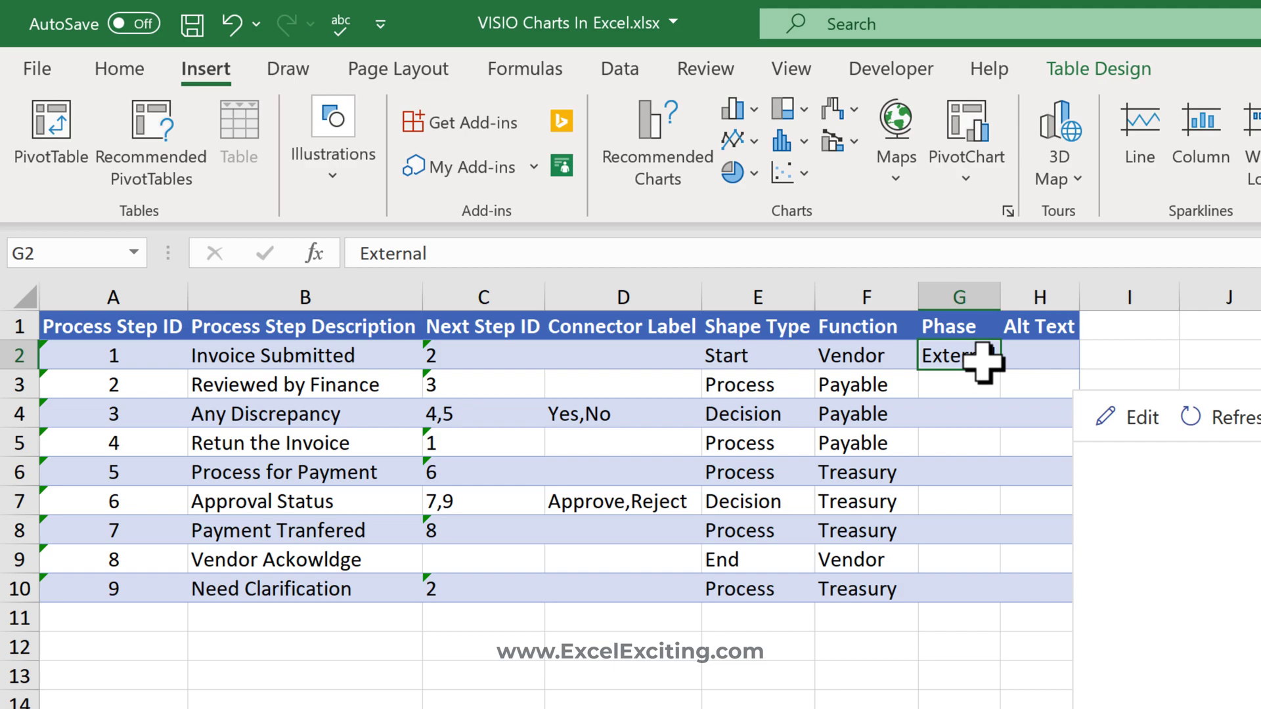
{"action": "key", "text": "Down"}
{"action": "type", "text": "In"}
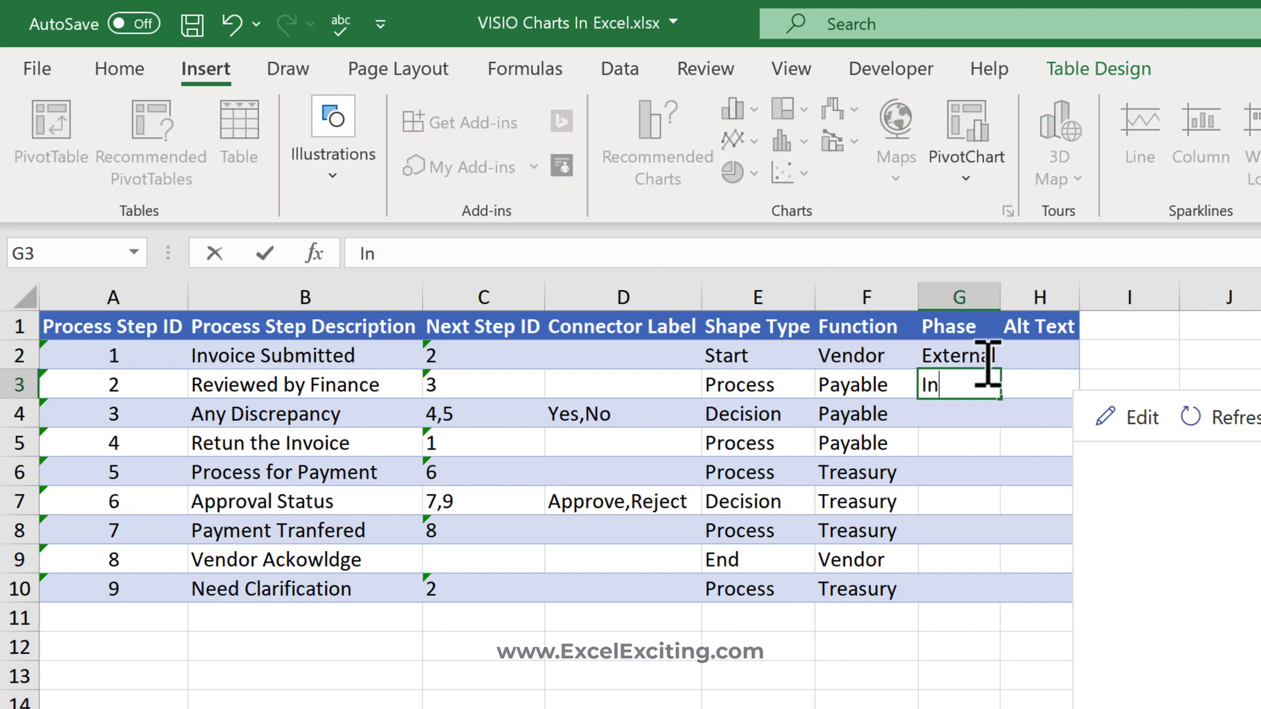
{"action": "type", "text": "ternal"}
{"action": "key", "text": "Return"}
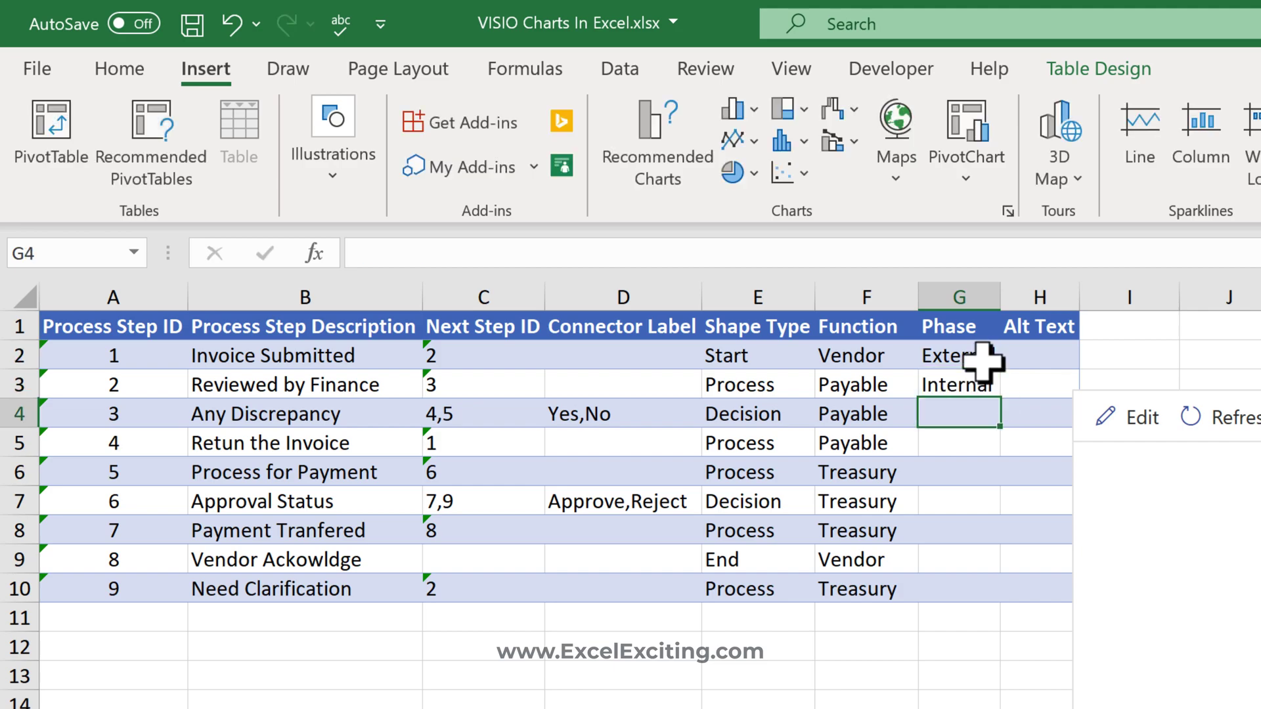
{"action": "left_click", "coordinate": [985, 387]}
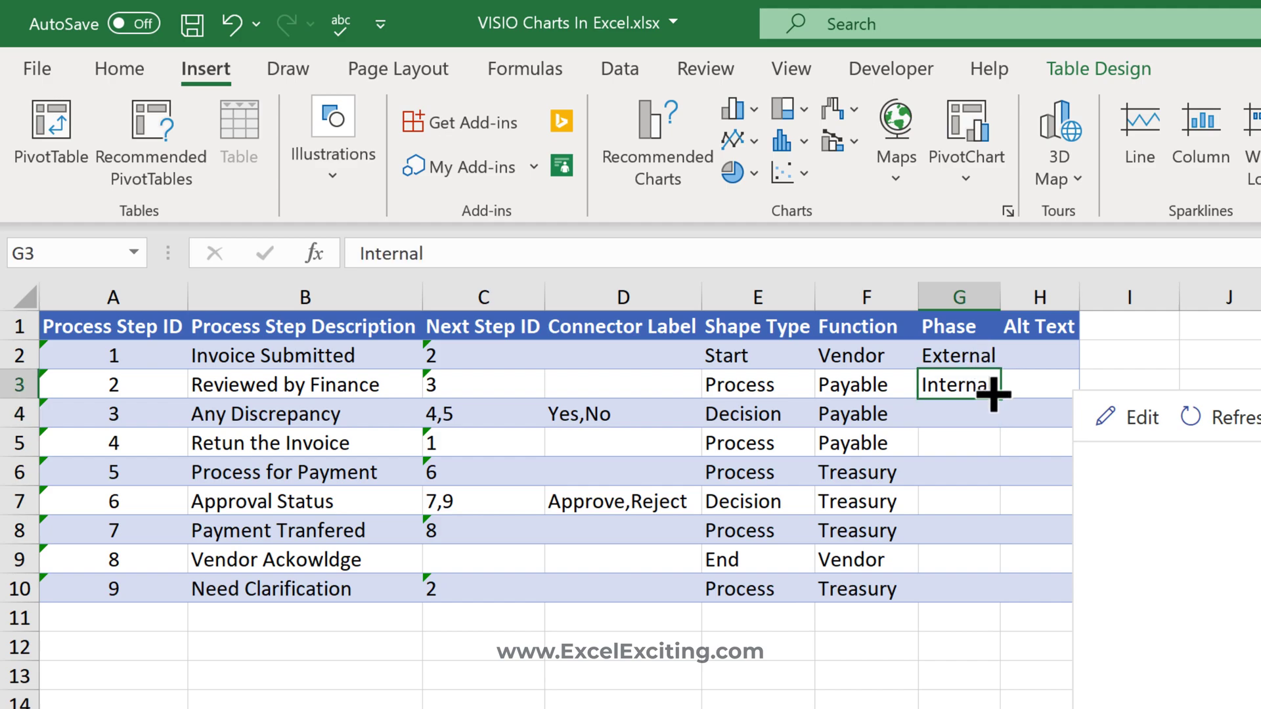
{"action": "double_click", "coordinate": [999, 399]}
Step: Copy External from G2 into G9 for step 8
{"action": "left_click", "coordinate": [963, 355]}
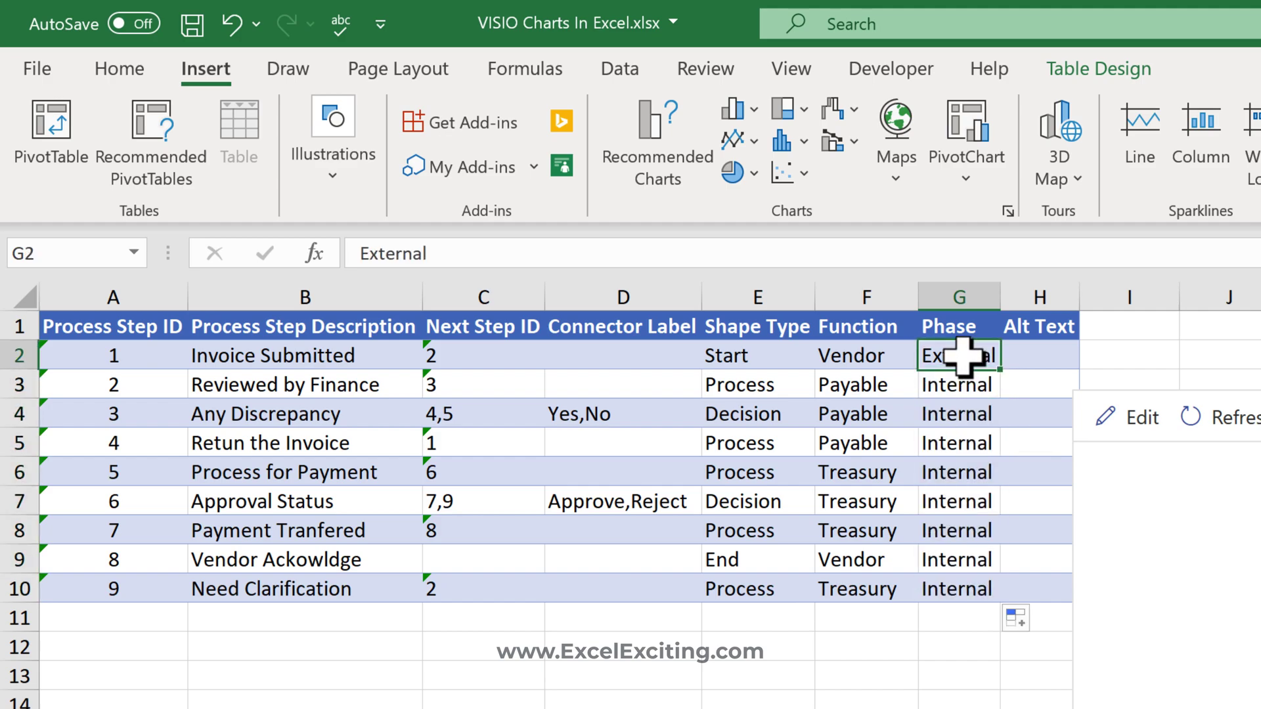
{"action": "key", "text": "ctrl+c"}
{"action": "left_click", "coordinate": [974, 563]}
{"action": "key", "text": "ctrl+v"}
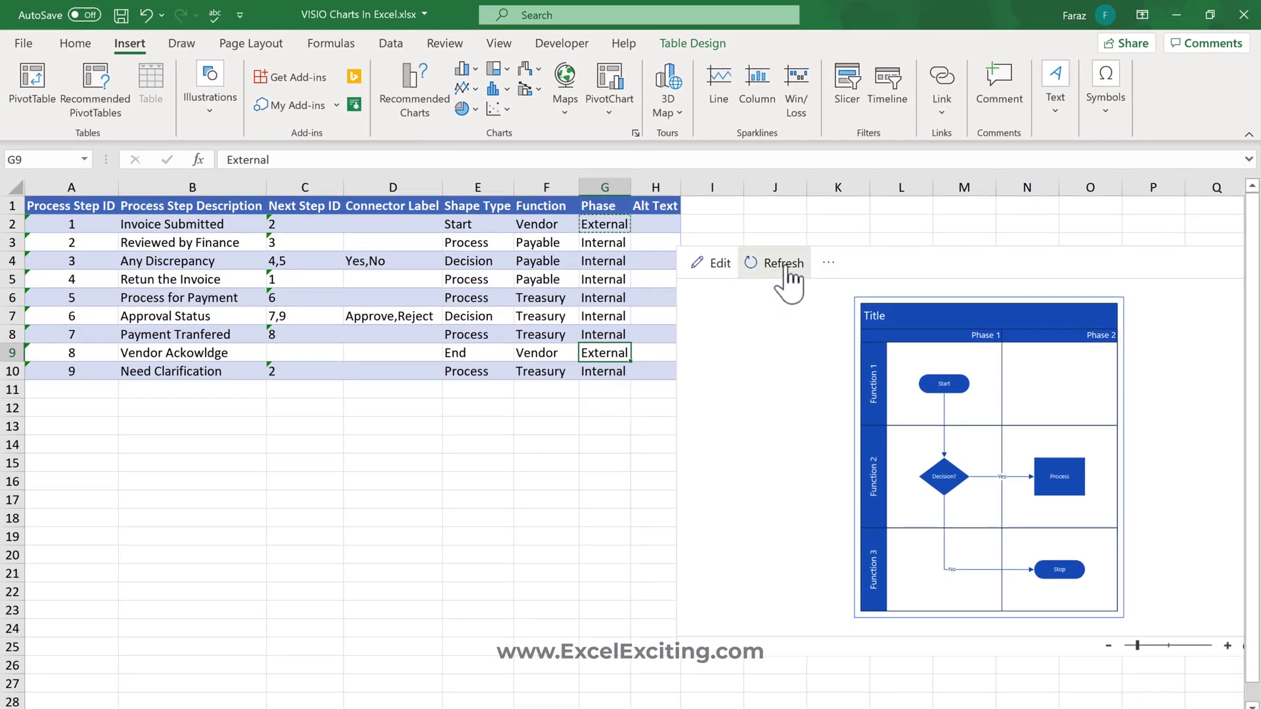
Step: Refresh the flowchart from the updated table, then move and enlarge it
{"action": "left_click", "coordinate": [784, 268]}
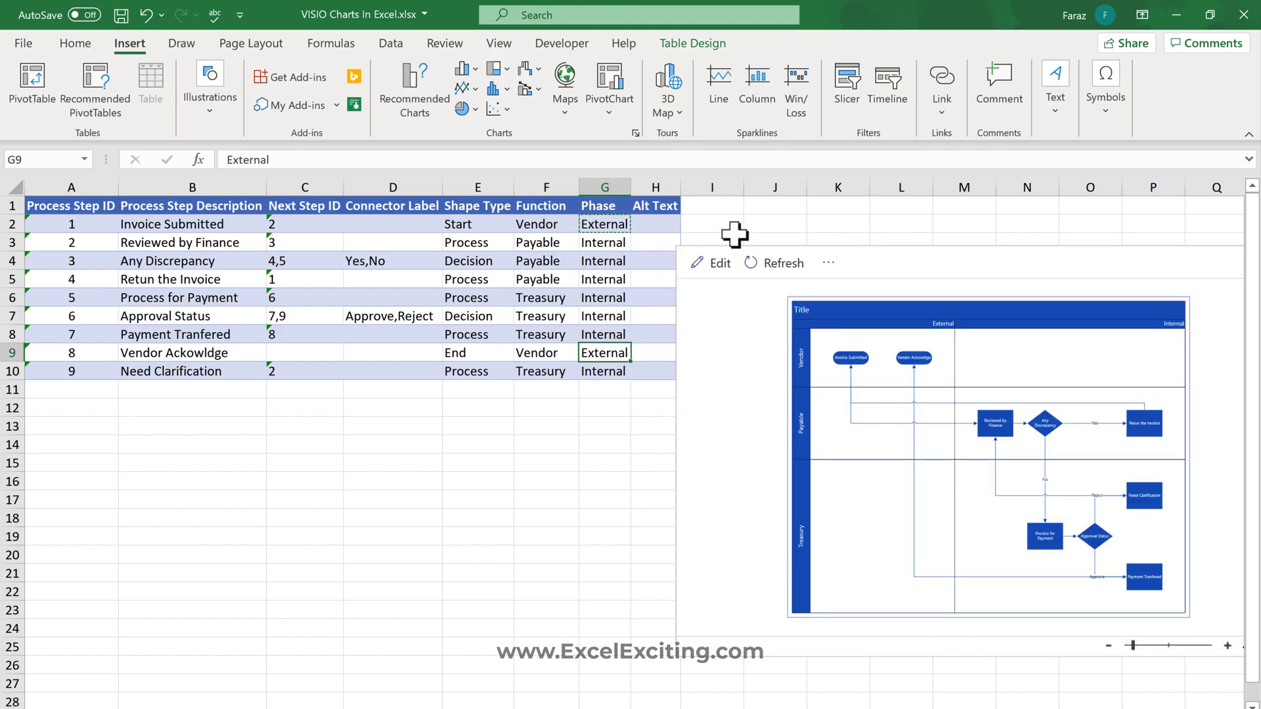
{"action": "left_click_drag", "start_coordinate": [878, 245], "coordinate": [622, 266]}
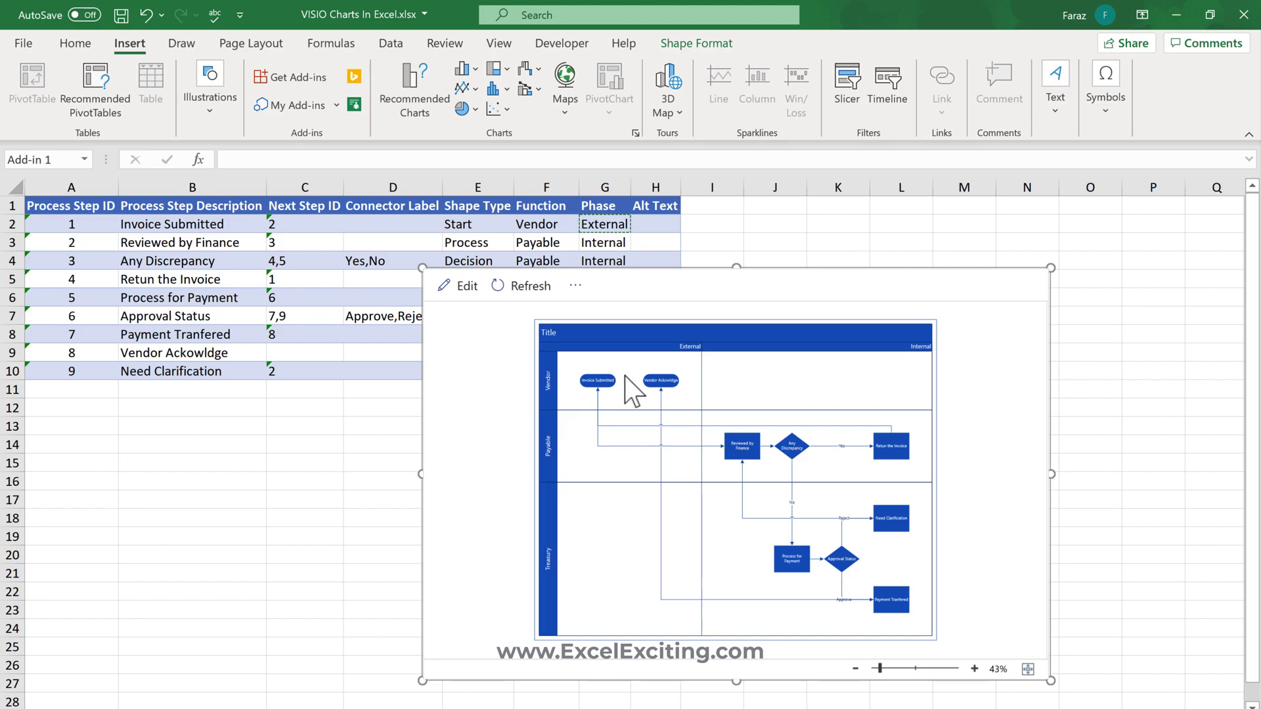
{"action": "left_click_drag", "start_coordinate": [421, 269], "coordinate": [222, 197]}
Step: Zoom and pan through the flowchart's lanes and branches, then move it off the table
{"action": "left_click", "coordinate": [976, 668]}
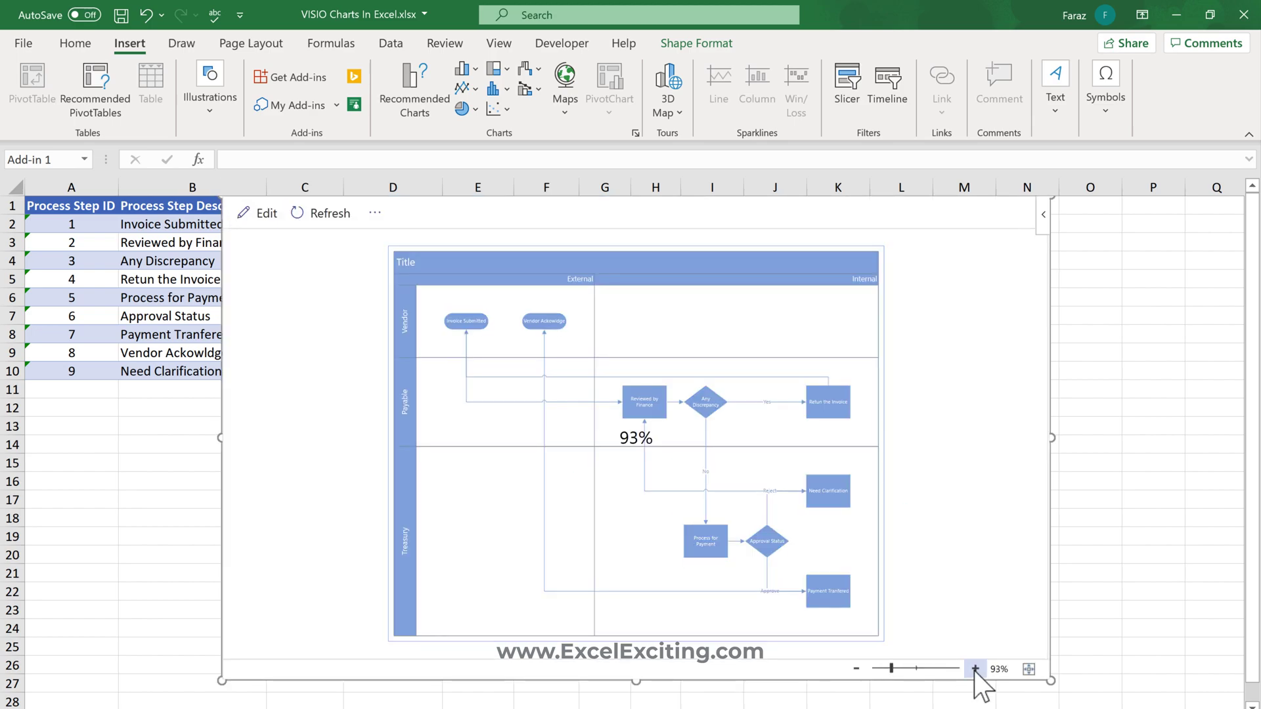
{"action": "left_click", "coordinate": [975, 668]}
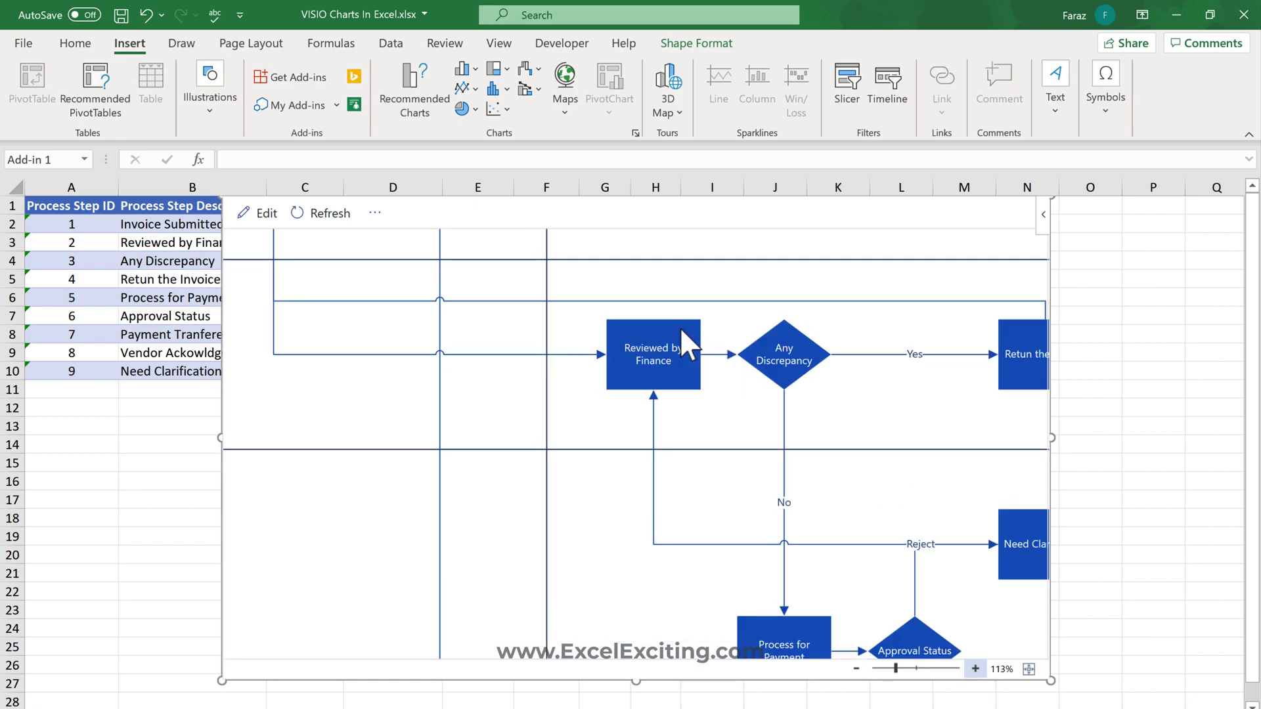
{"action": "left_click_drag", "start_coordinate": [680, 327], "coordinate": [804, 535]}
{"action": "left_click", "coordinate": [803, 532]}
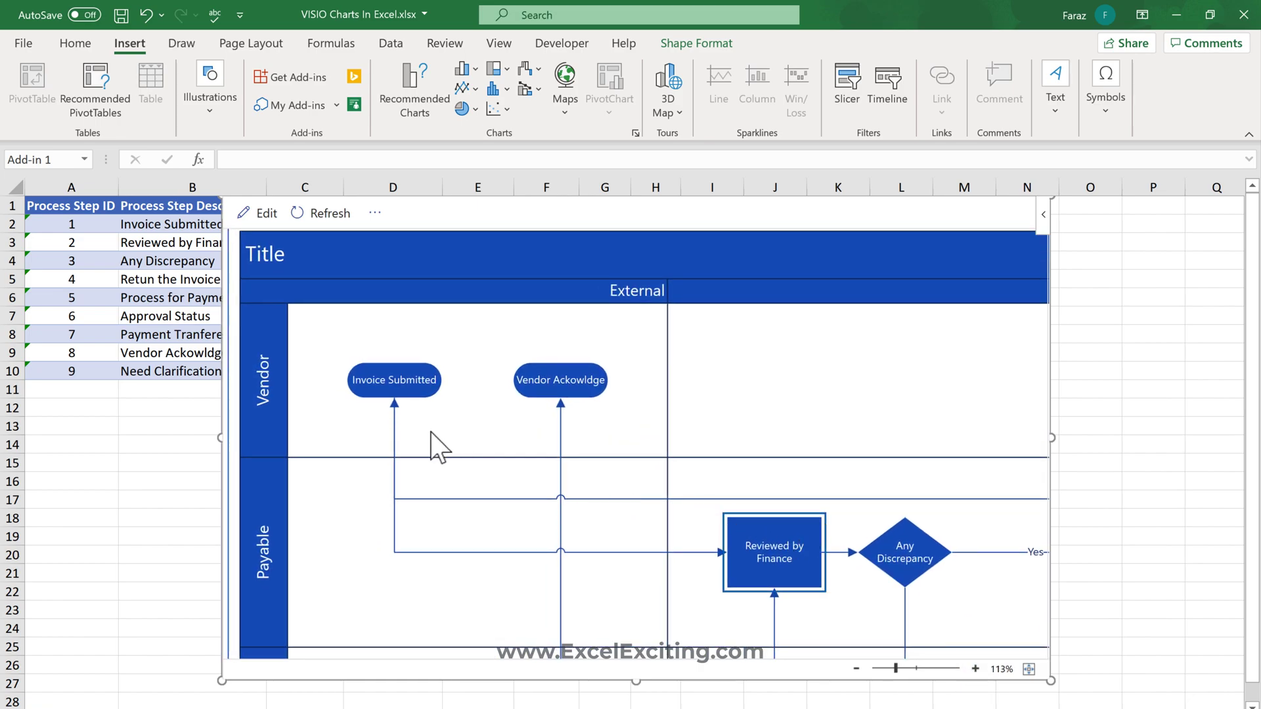
{"action": "left_click_drag", "start_coordinate": [494, 426], "coordinate": [498, 266]}
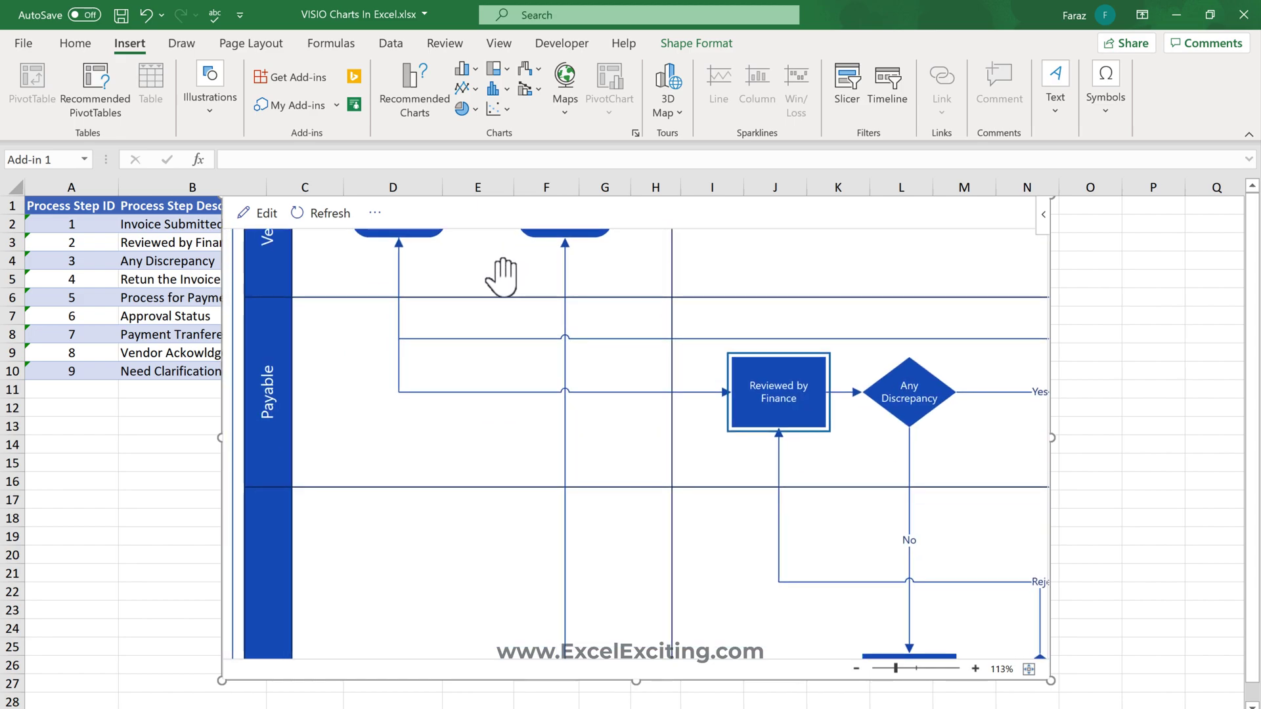
{"action": "left_click", "coordinate": [856, 669]}
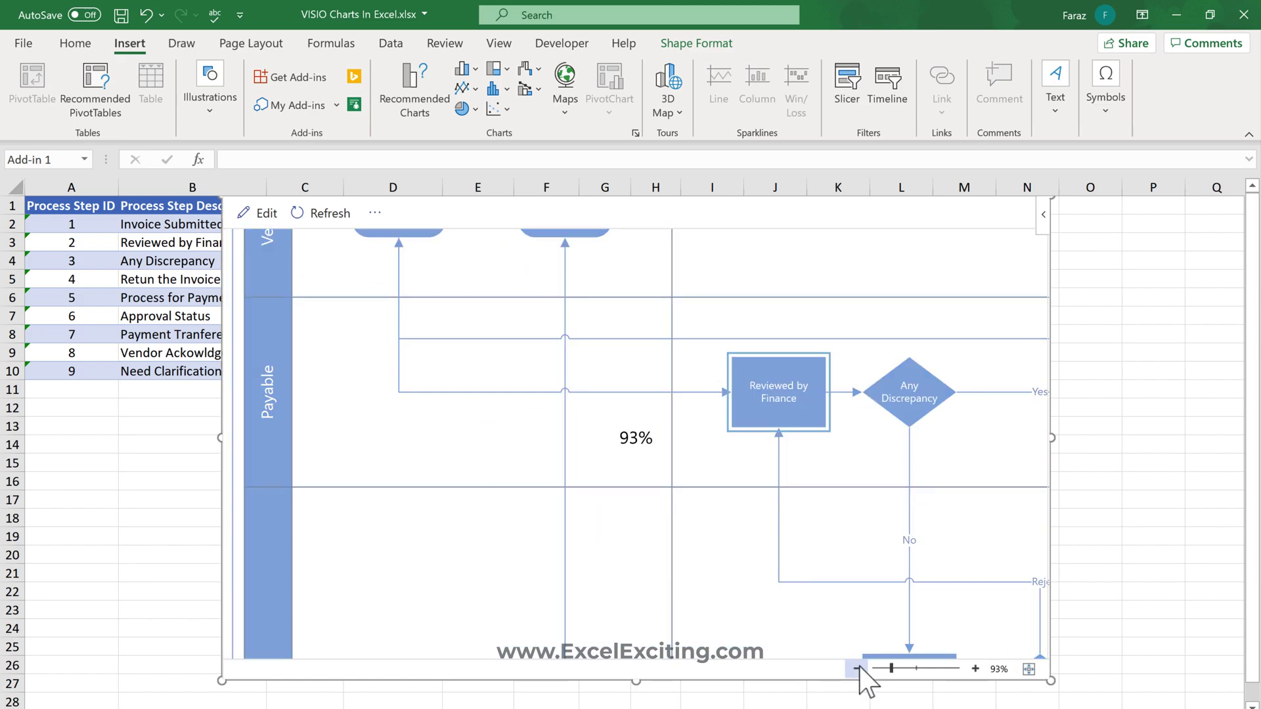
{"action": "left_click", "coordinate": [856, 668]}
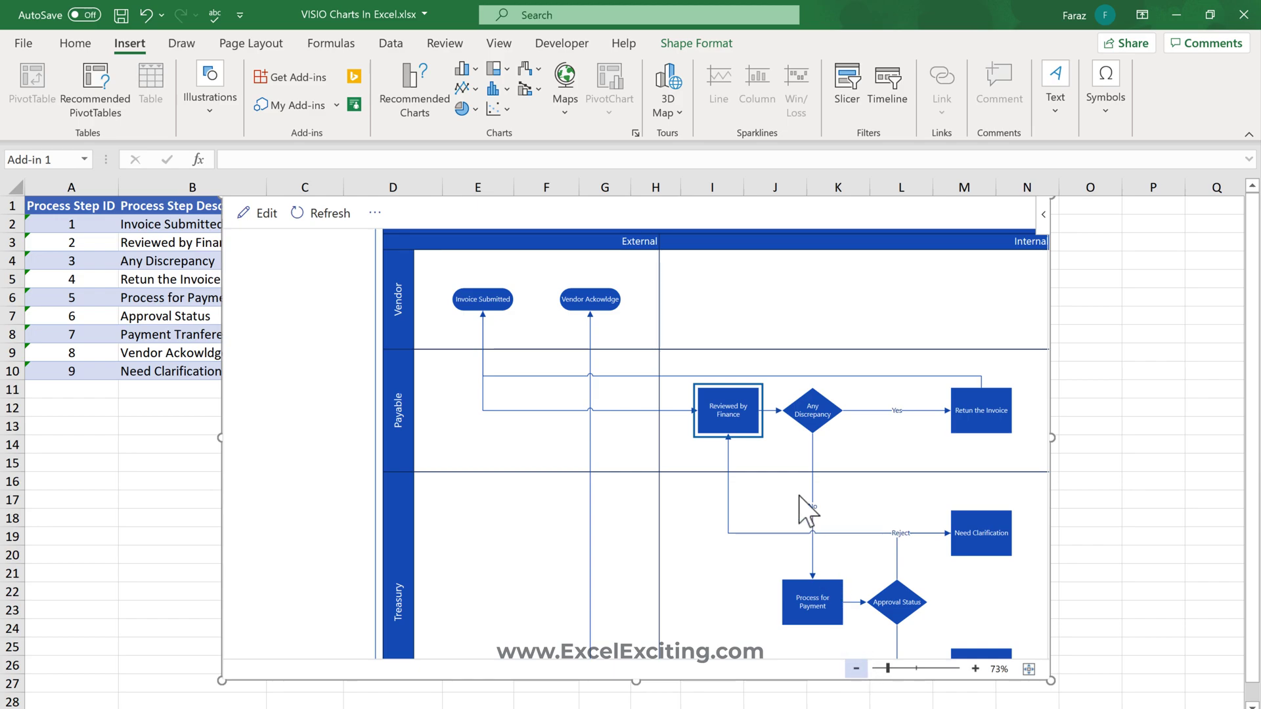
{"action": "left_click_drag", "start_coordinate": [812, 513], "coordinate": [766, 413]}
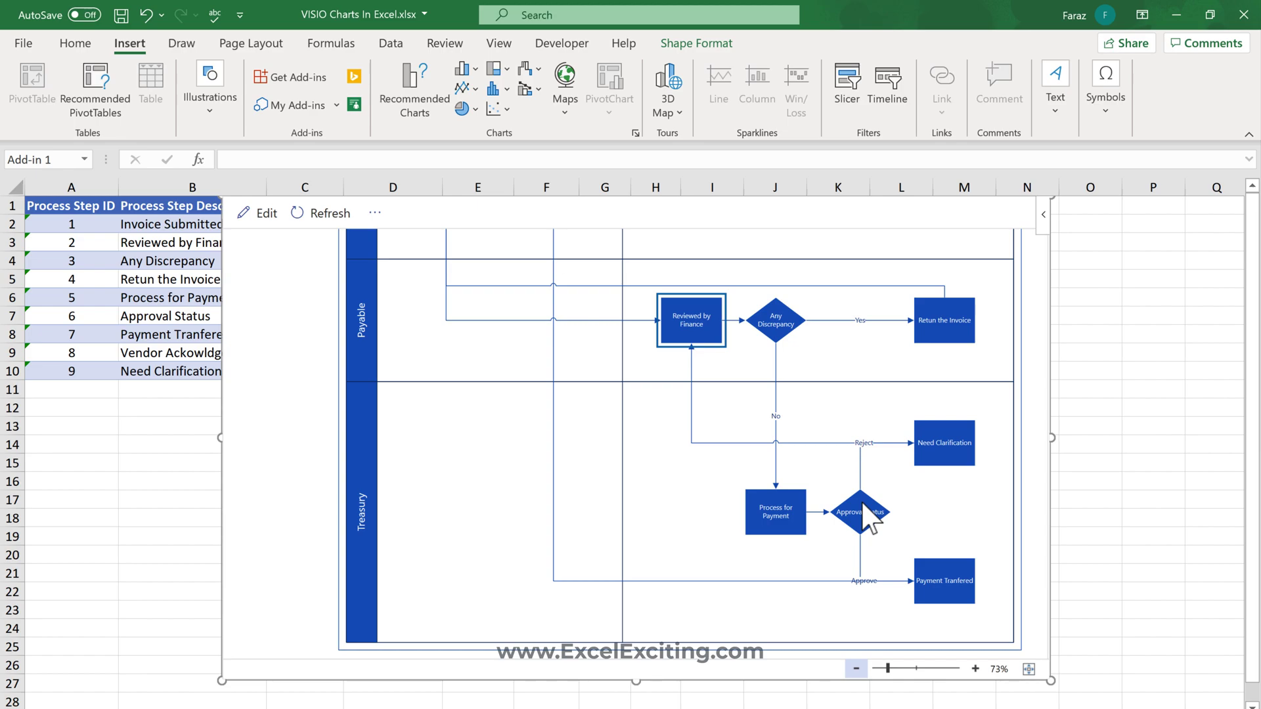
{"action": "left_click_drag", "start_coordinate": [883, 617], "coordinate": [831, 616]}
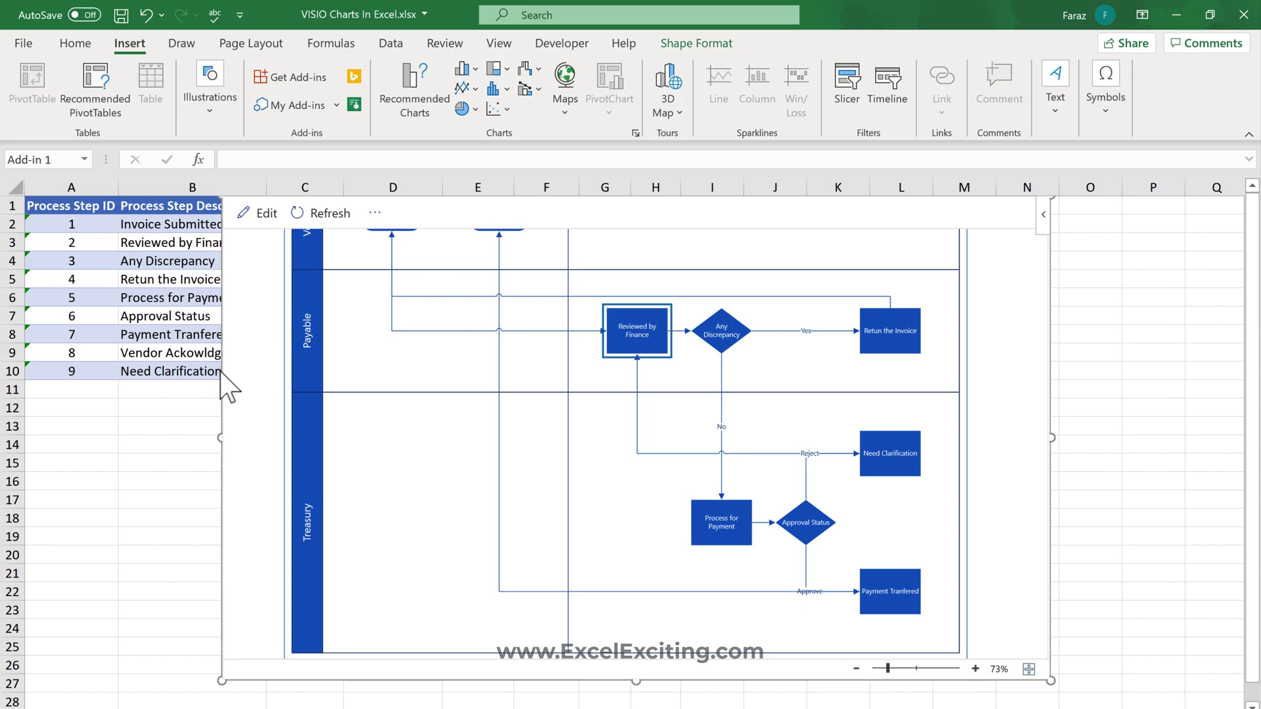
{"action": "left_click_drag", "start_coordinate": [225, 363], "coordinate": [669, 369]}
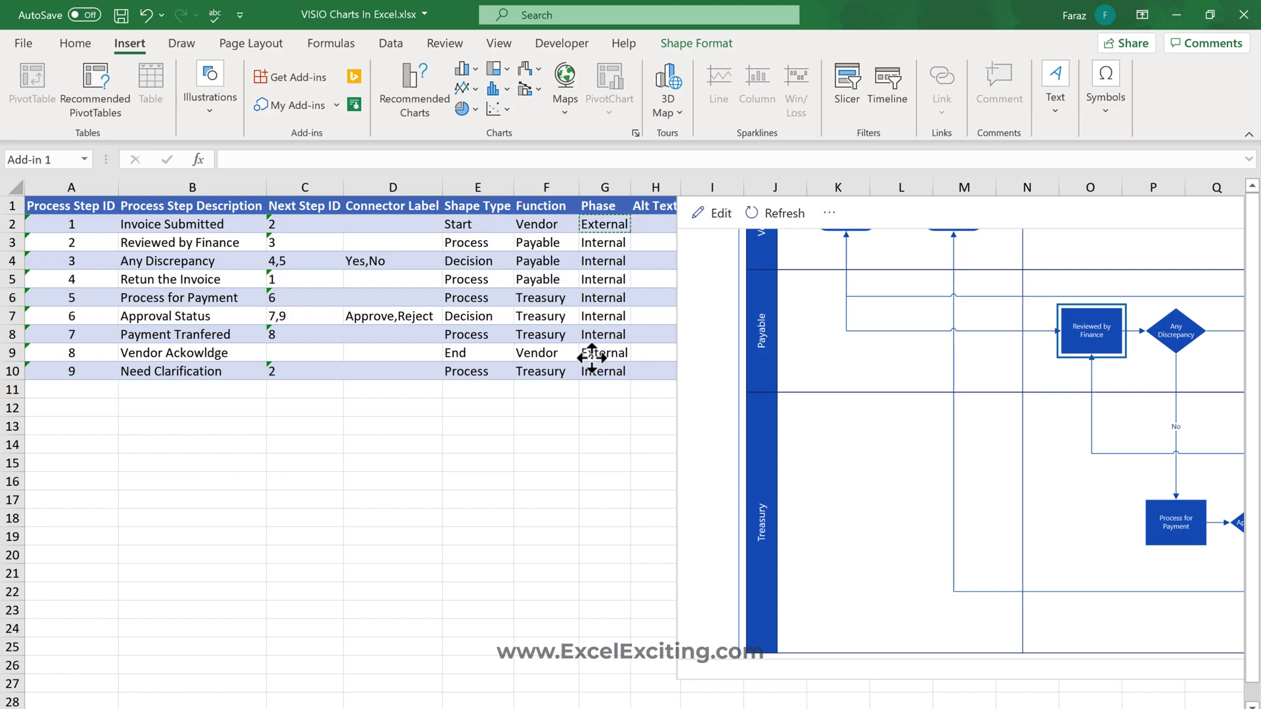
Step: Change Payment Tranfered's Function in F8 from Treasury to Bank and refresh the flowchart
{"action": "key", "text": "Escape"}
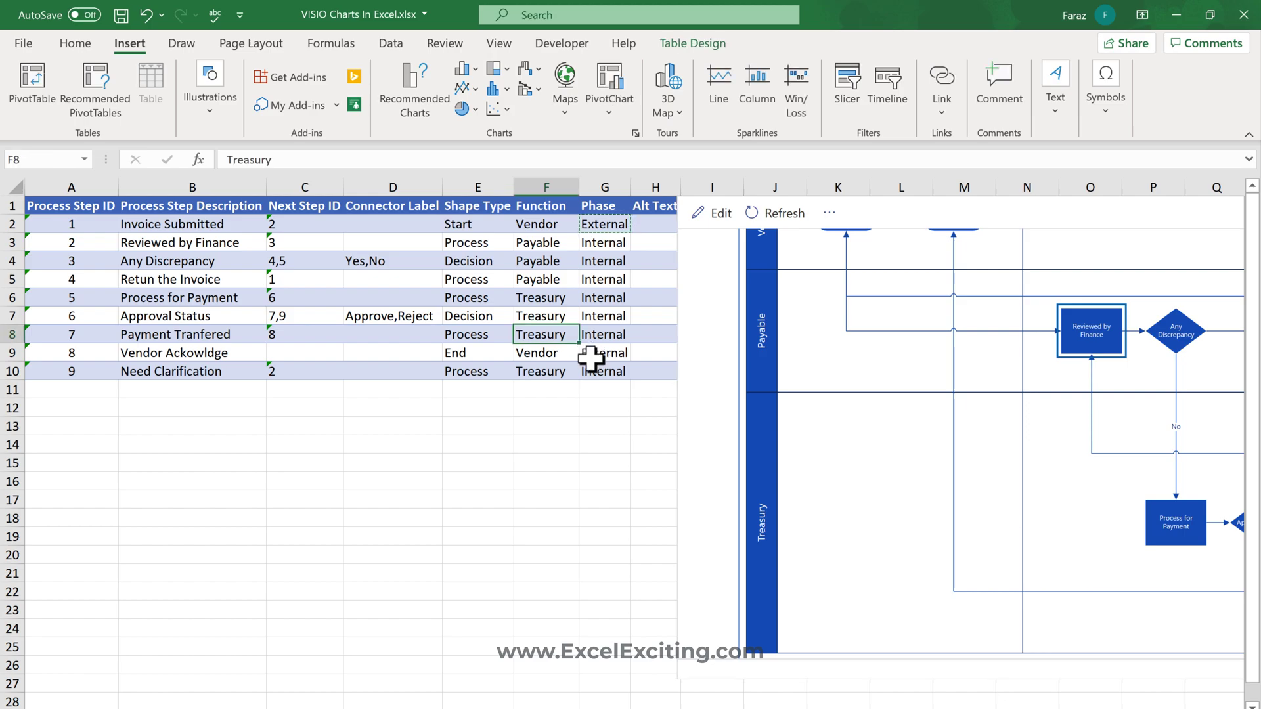
{"action": "type", "text": "Bank"}
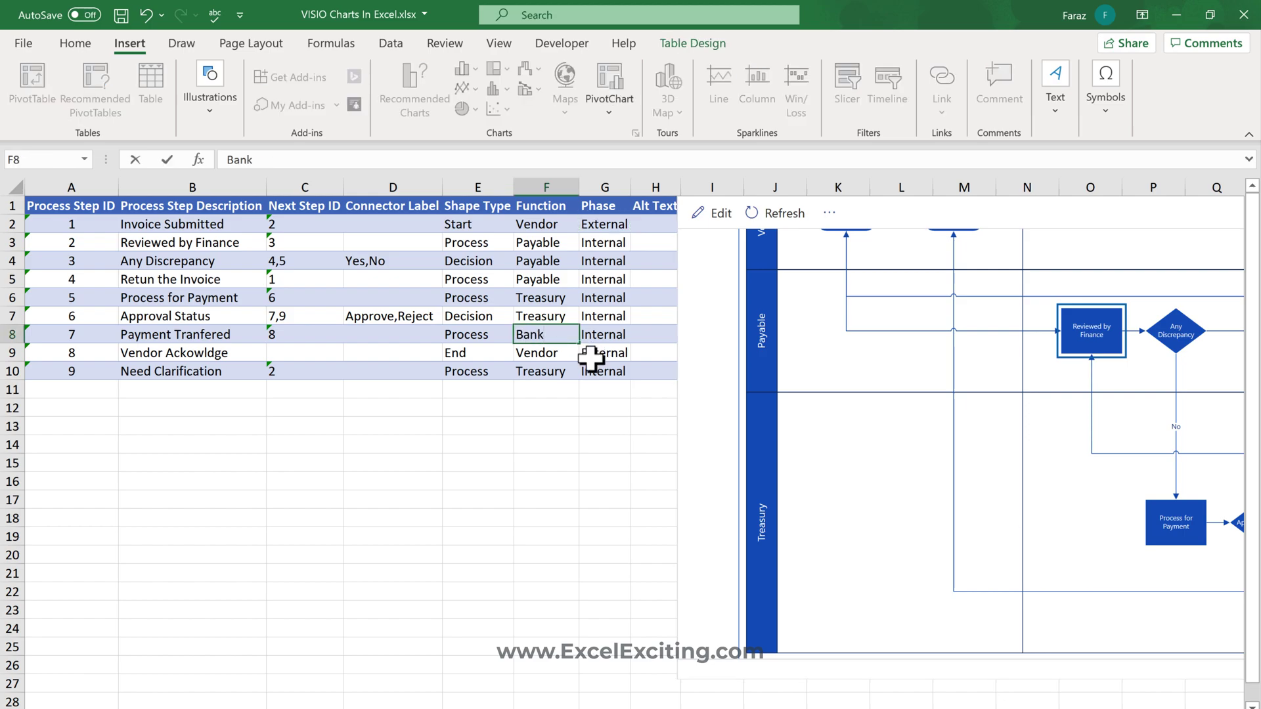
{"action": "left_click", "coordinate": [569, 449]}
{"action": "left_click", "coordinate": [756, 213]}
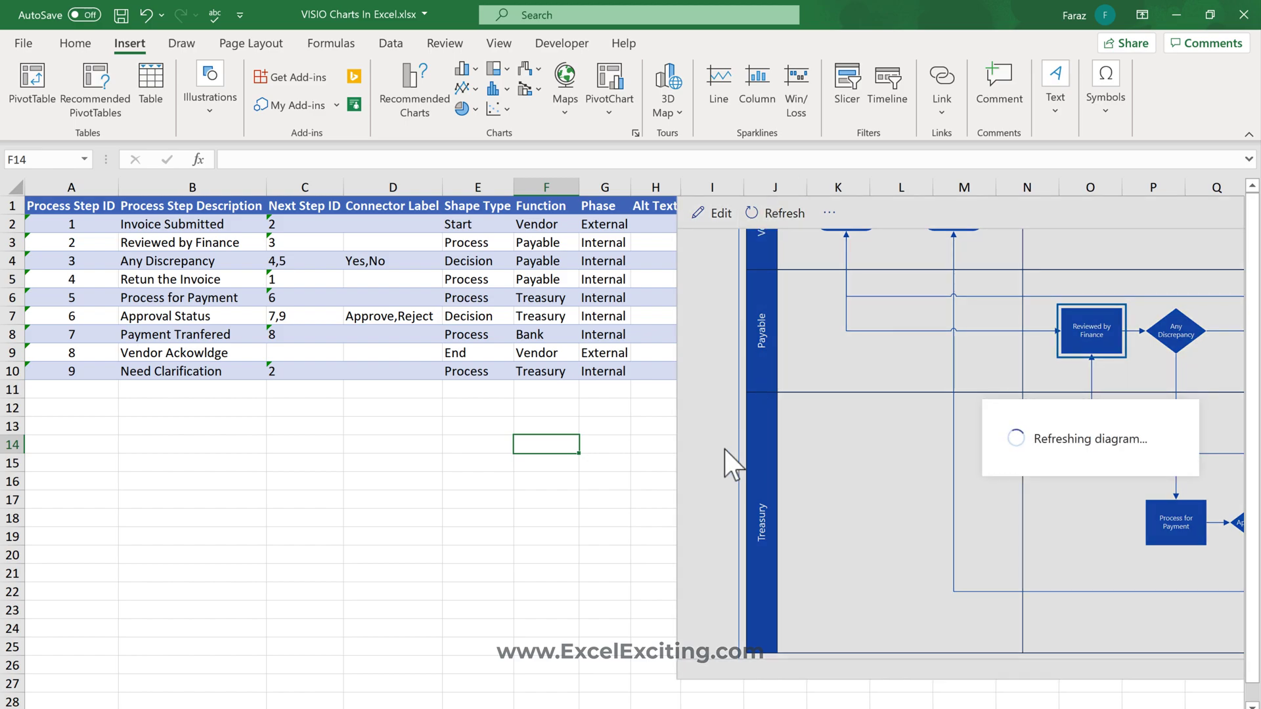
{"action": "left_click_drag", "start_coordinate": [705, 469], "coordinate": [287, 510]}
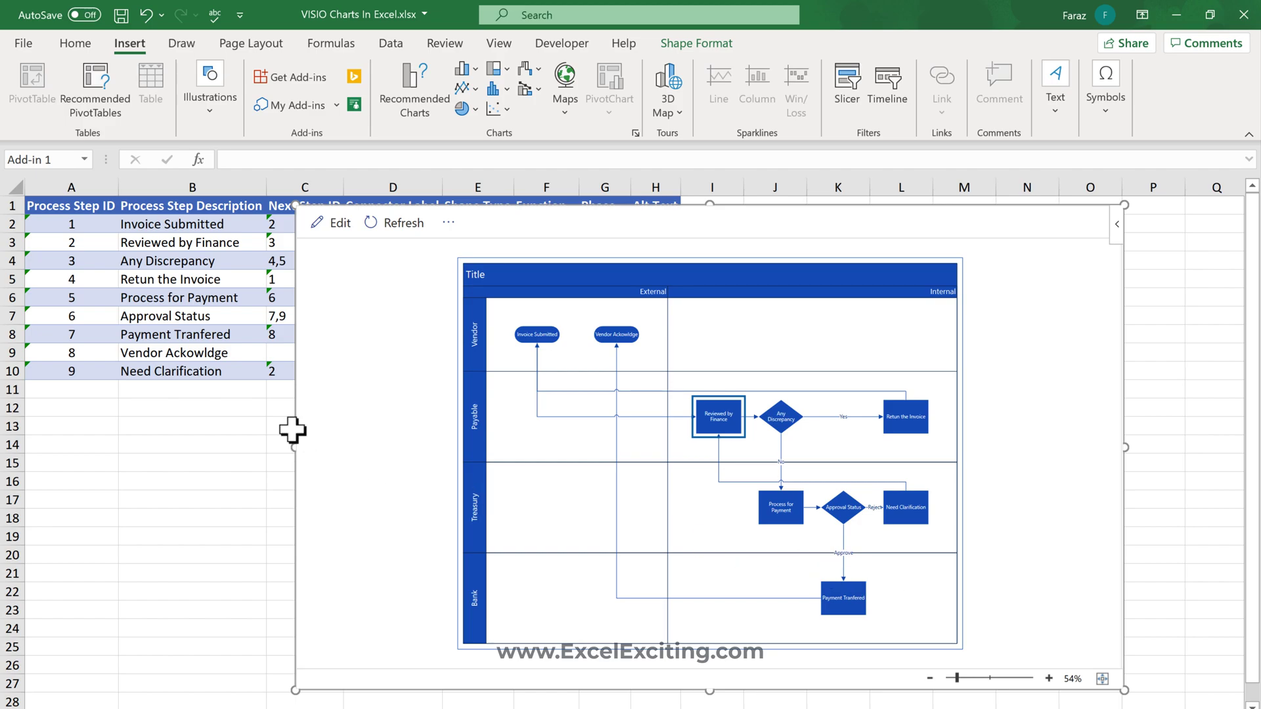
{"action": "left_click_drag", "start_coordinate": [293, 428], "coordinate": [658, 437]}
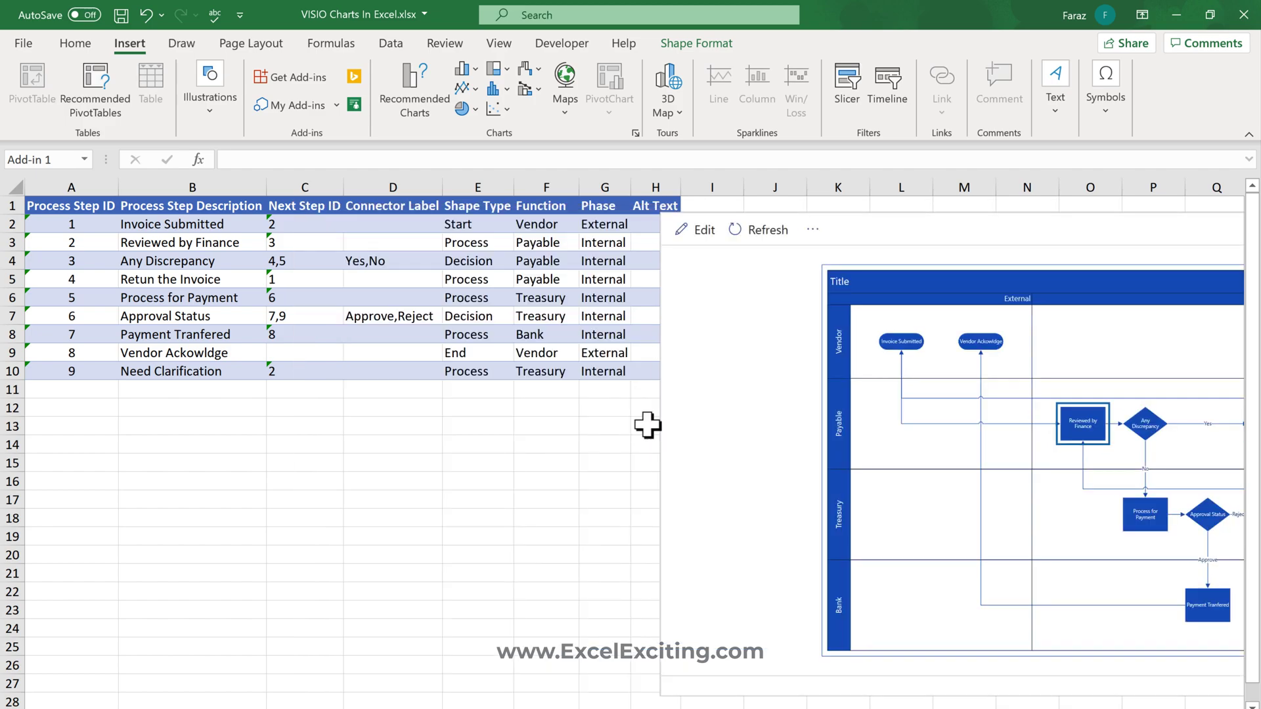
Step: Copy External from G9 into G8 and refresh the flowchart
{"action": "left_click", "coordinate": [614, 354]}
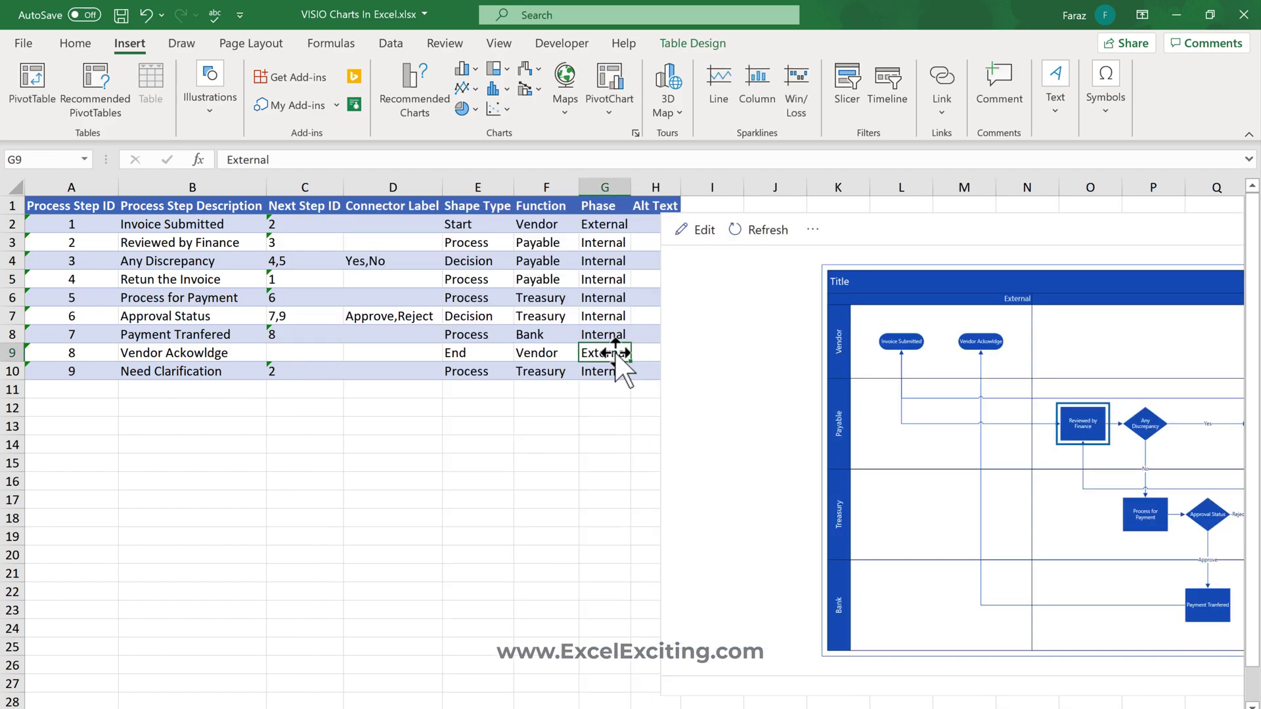
{"action": "left_click_drag", "start_coordinate": [616, 353], "coordinate": [616, 338]}
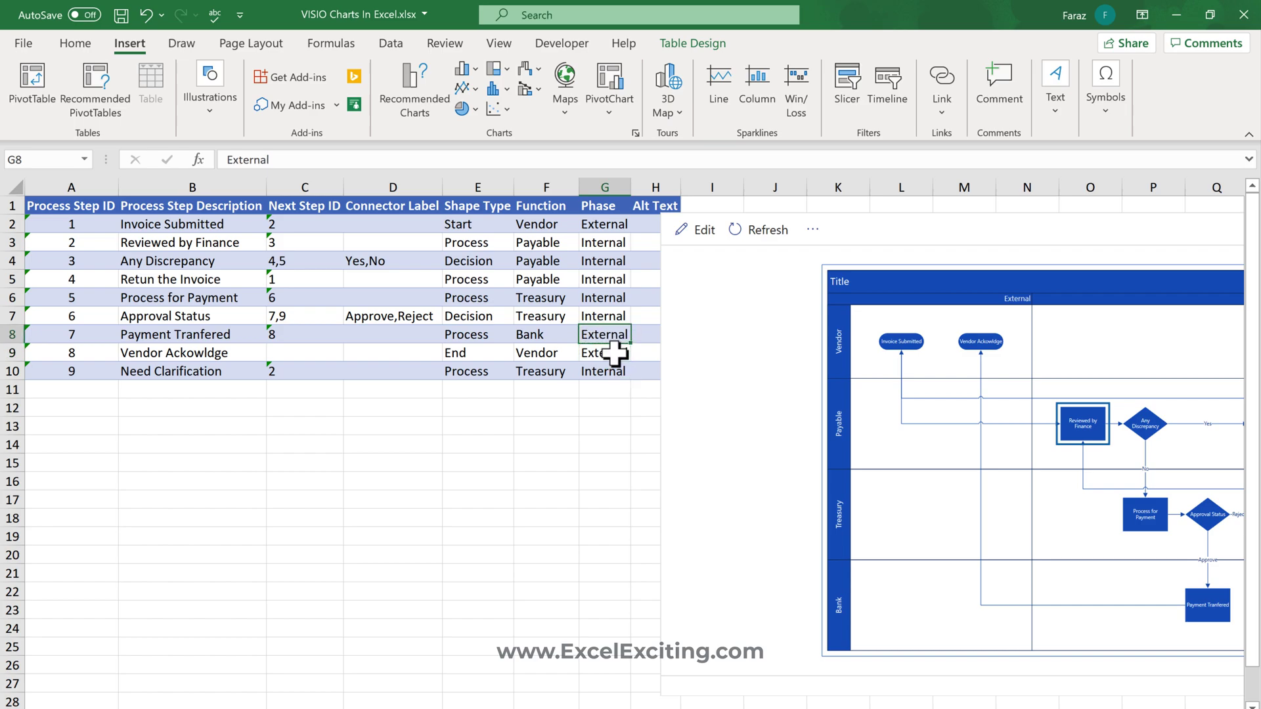
{"action": "left_click", "coordinate": [760, 233]}
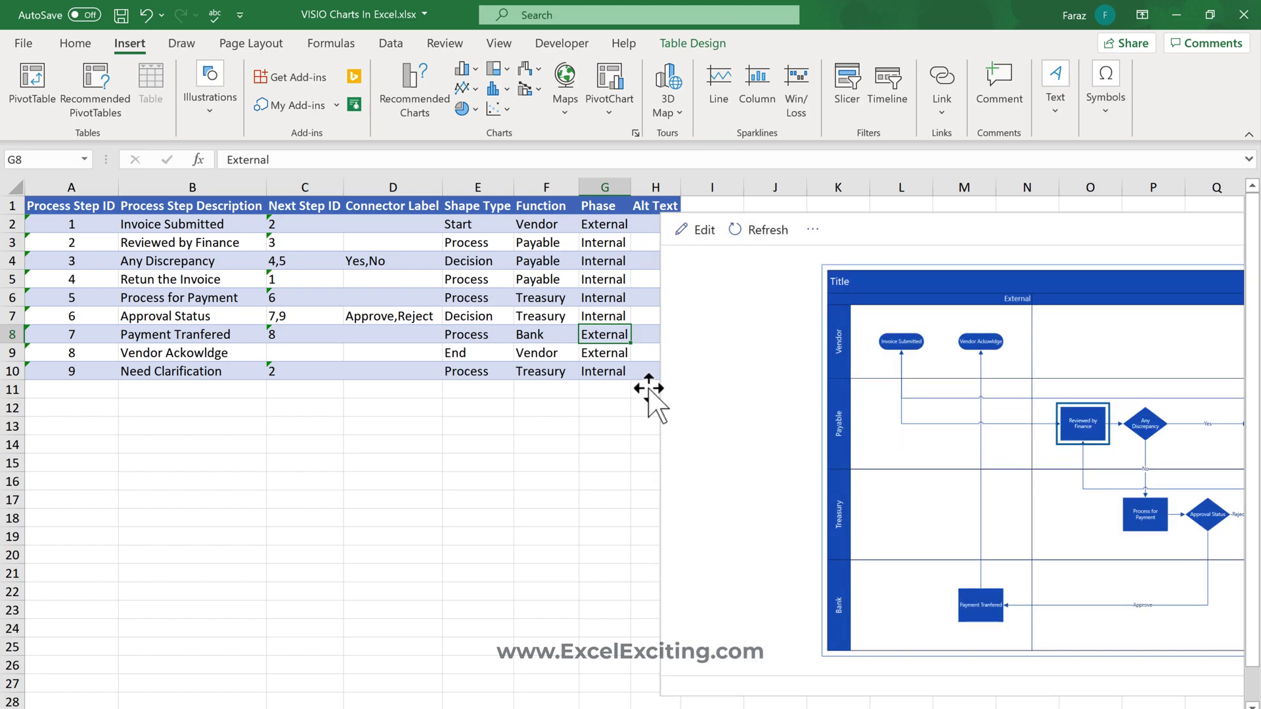
{"action": "left_click_drag", "start_coordinate": [651, 389], "coordinate": [266, 371]}
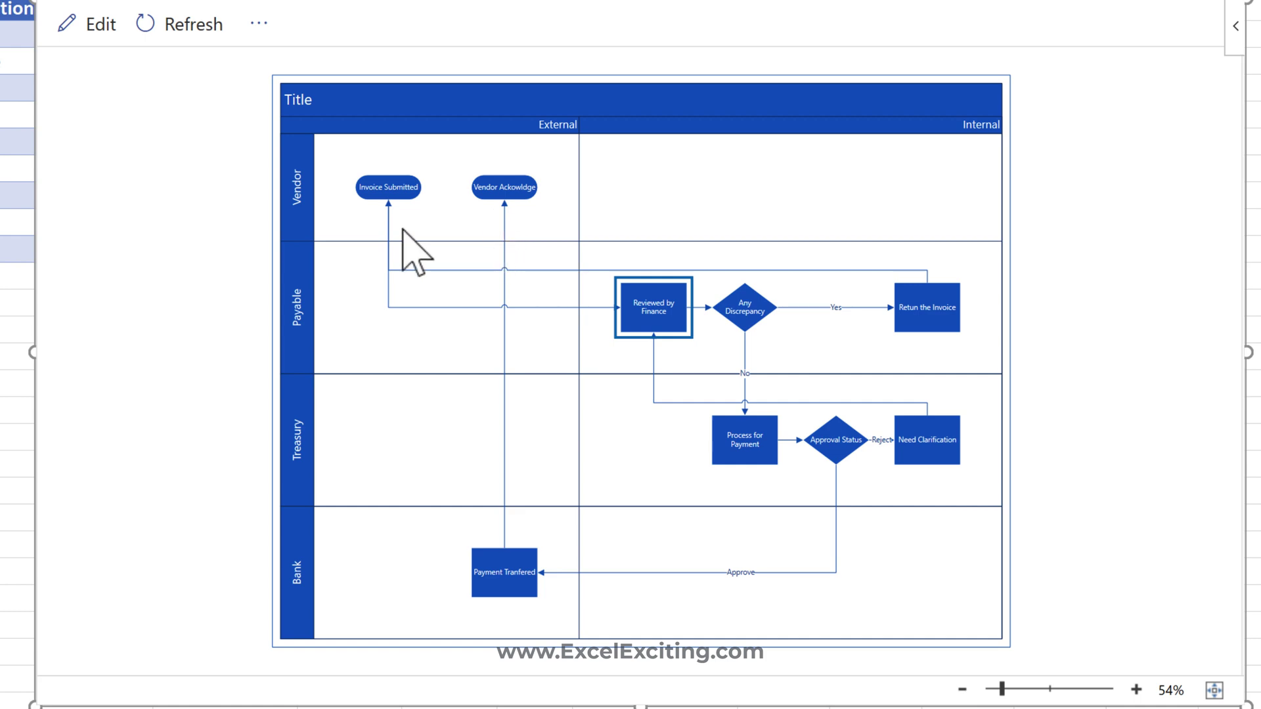
Step: Drag the four-lane Visio flowchart lower so the table's column headers show above it
{"action": "left_click", "coordinate": [26, 224]}
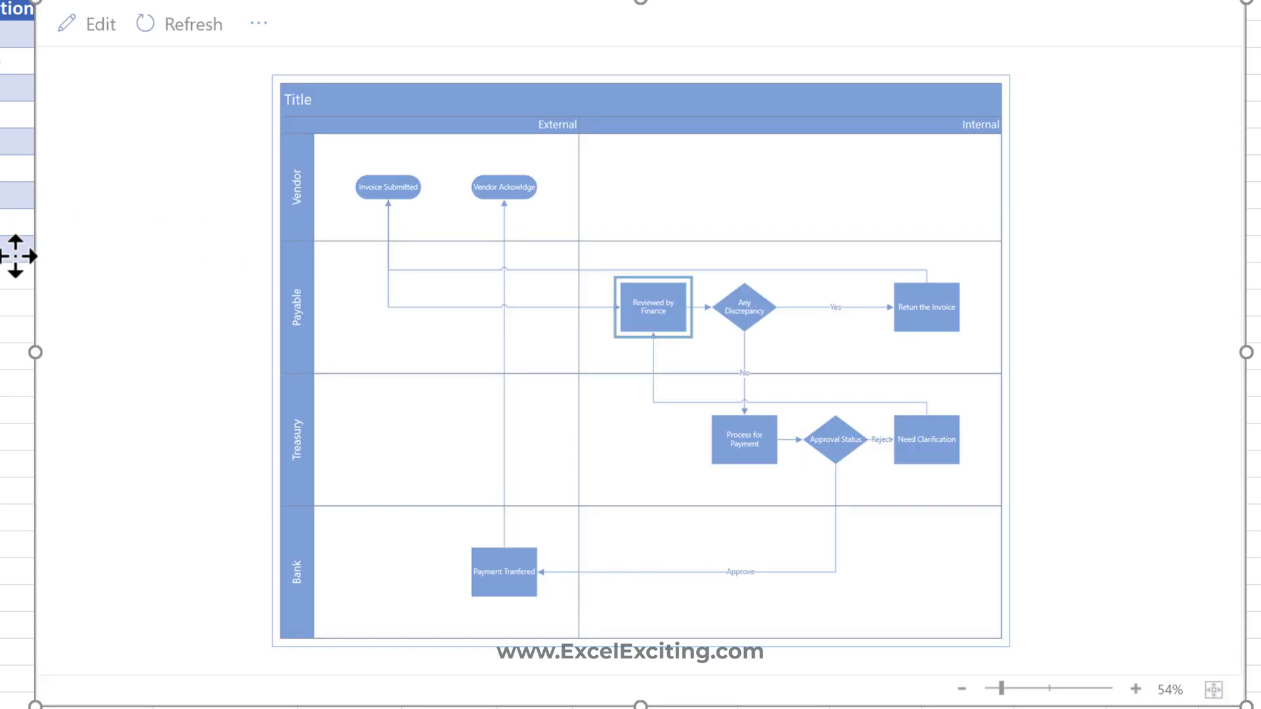
{"action": "left_click_drag", "start_coordinate": [1246, 224], "coordinate": [1083, 294]}
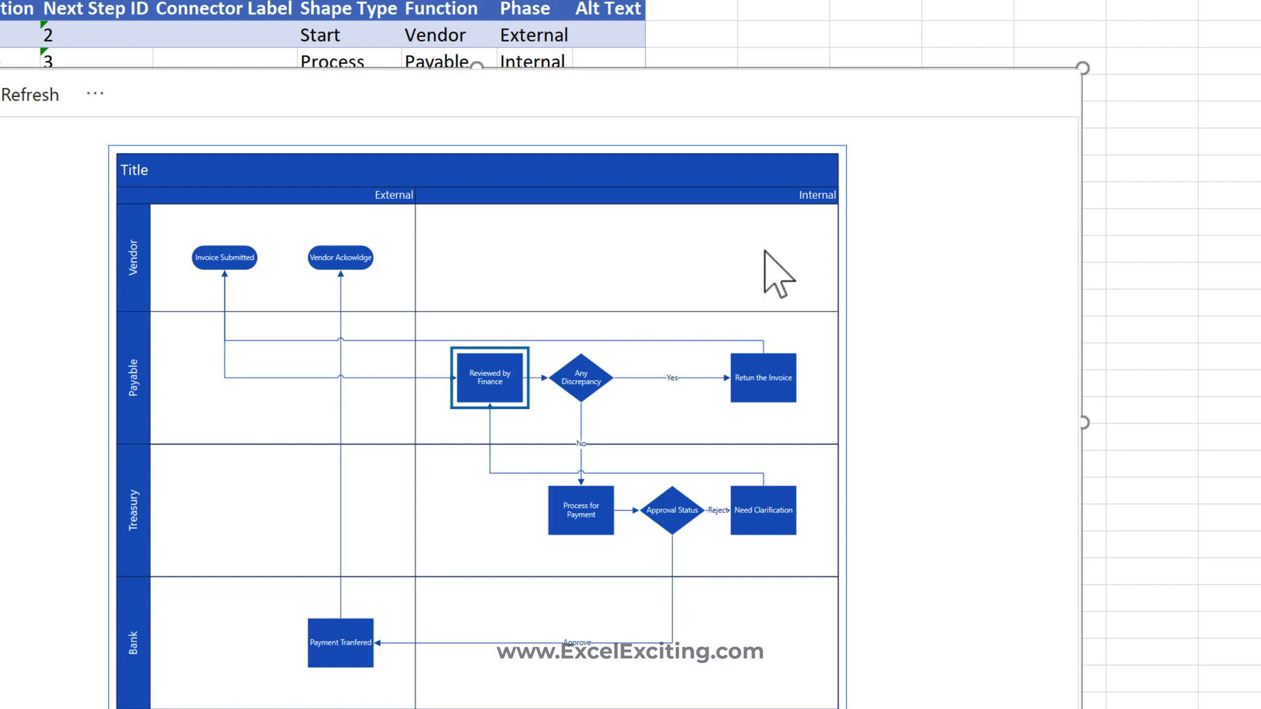